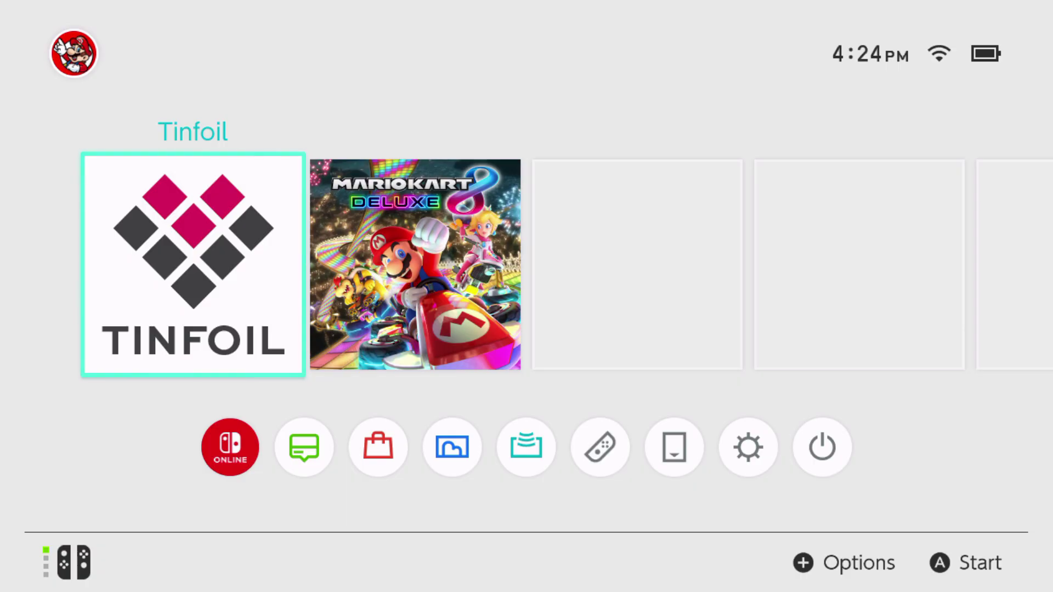
key(l+Down+r)
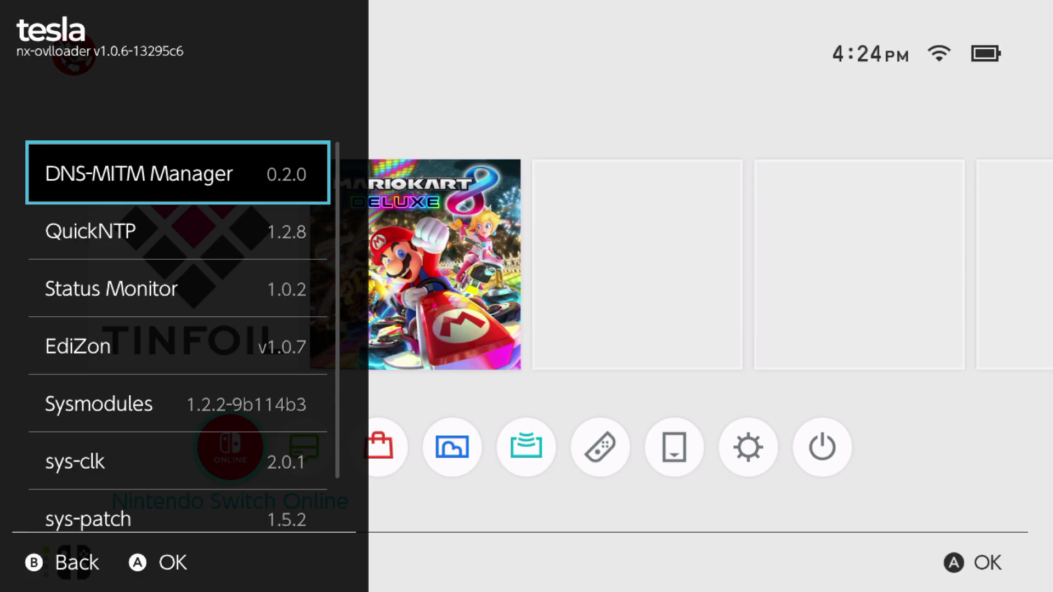
key(Down)
key(Down)
key(Down)
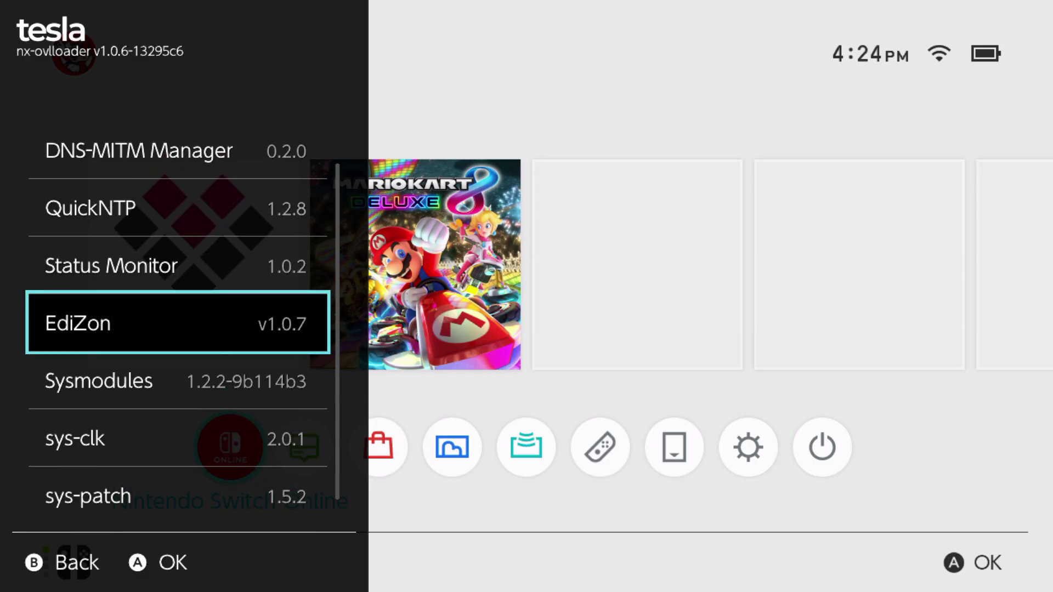
key(Down)
key(Down)
key(Up)
key(b)
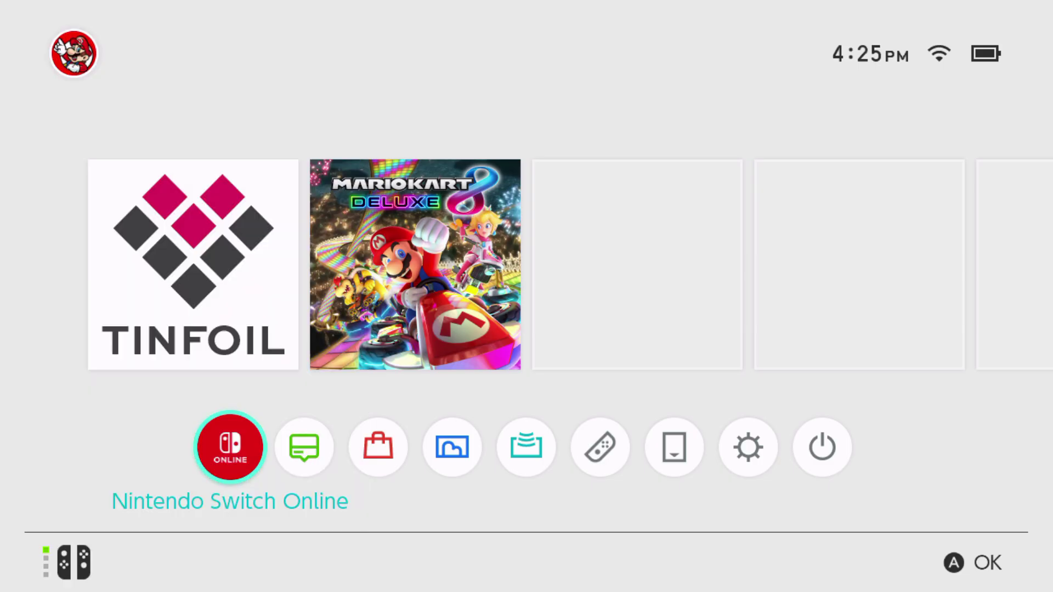
key(l+Down+r)
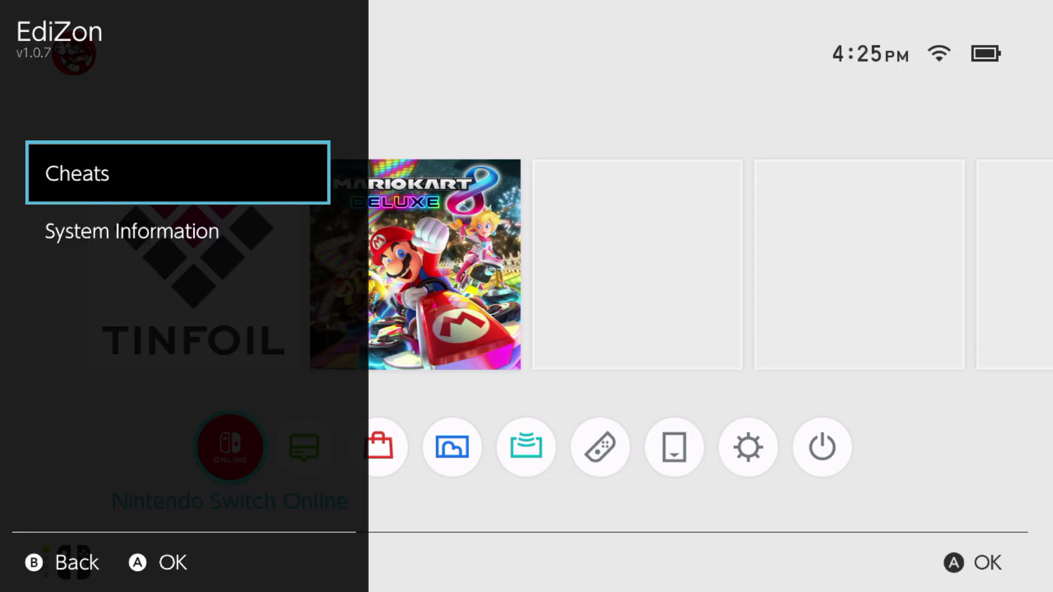
key(Down)
key(Up)
key(a)
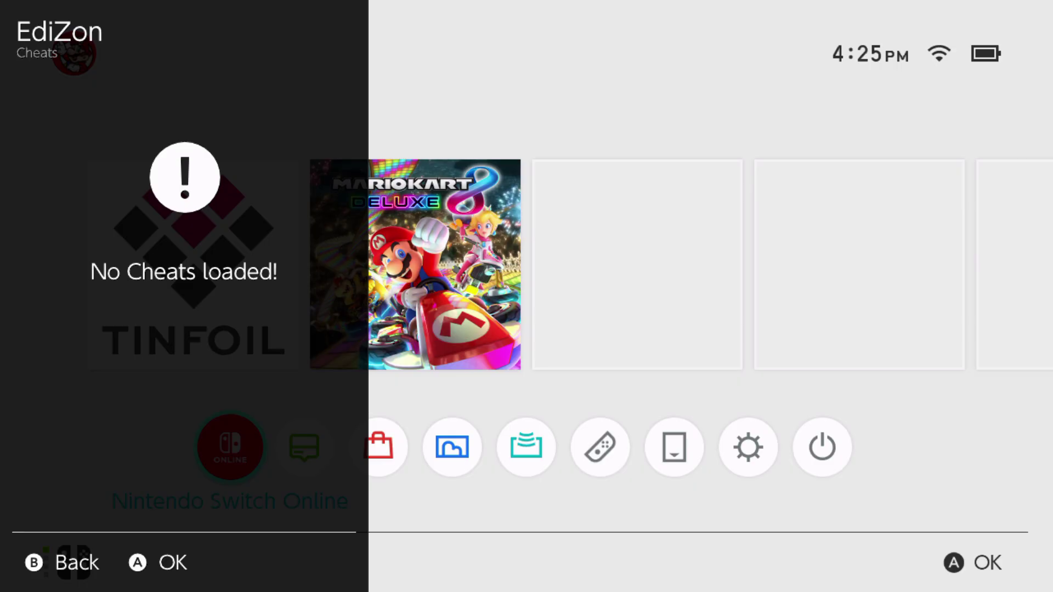
key(b)
key(b)
key(b)
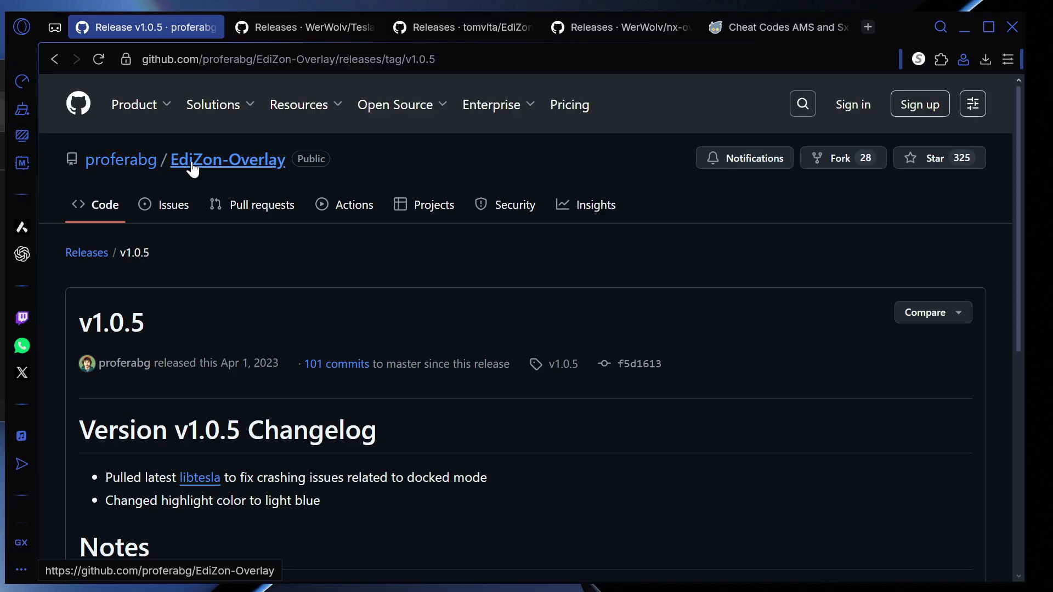
Save the EdiZon-Overlay.zip release asset into the Downloads folder
scroll(284, 219, down, 8)
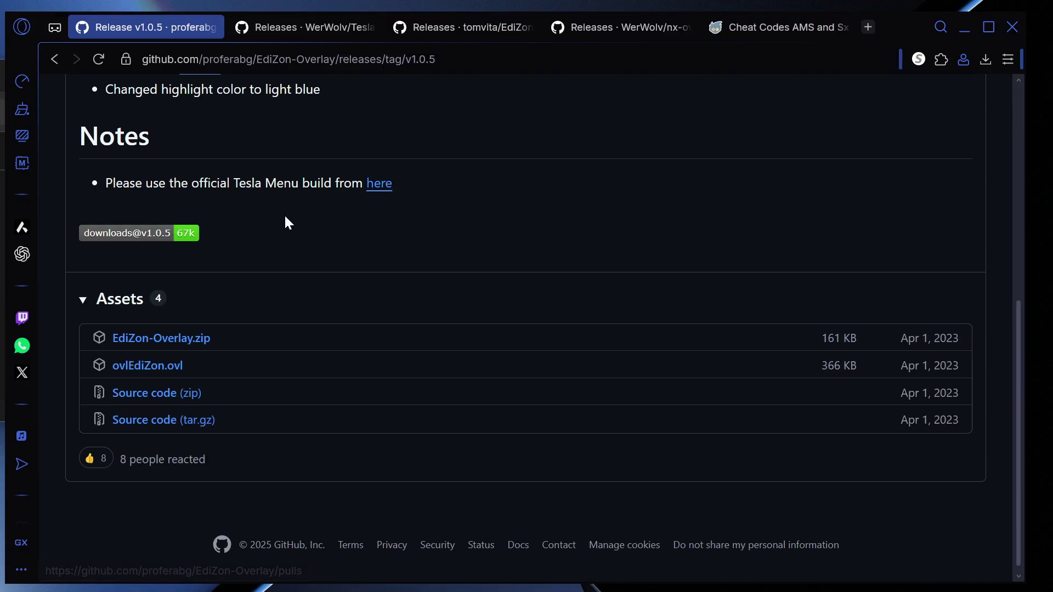
click(155, 339)
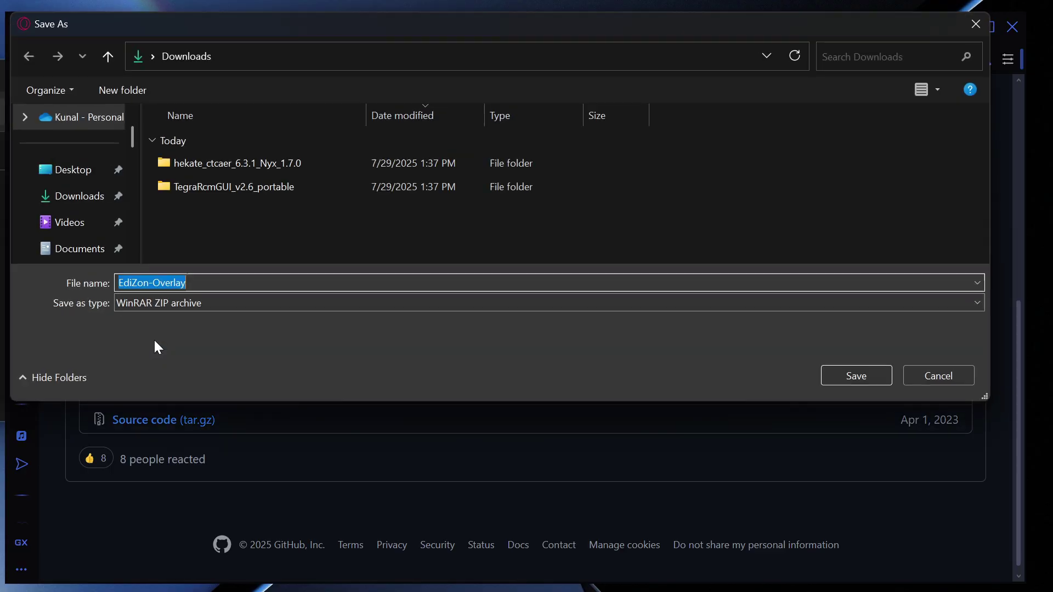
click(57, 199)
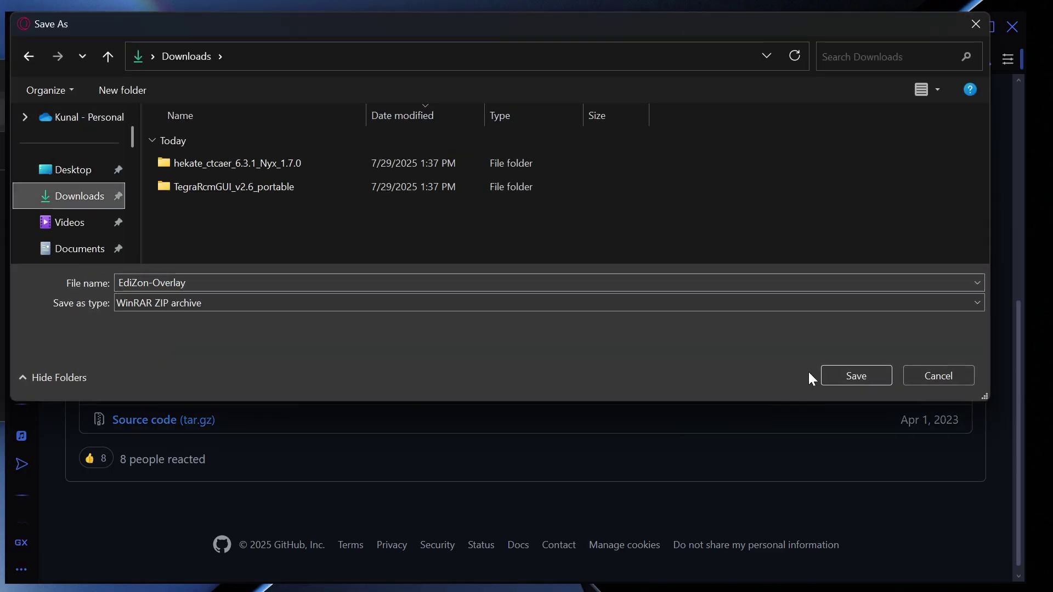
click(828, 375)
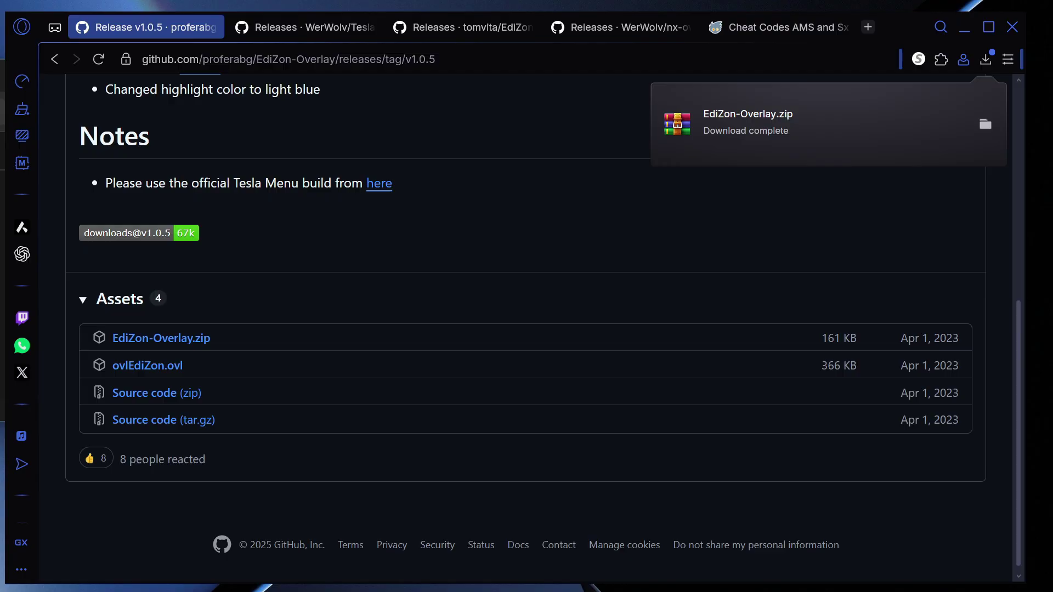
Save Tesla-Menu's ovlmenu.zip release asset into the Downloads folder
click(290, 28)
scroll(331, 489, down, 1)
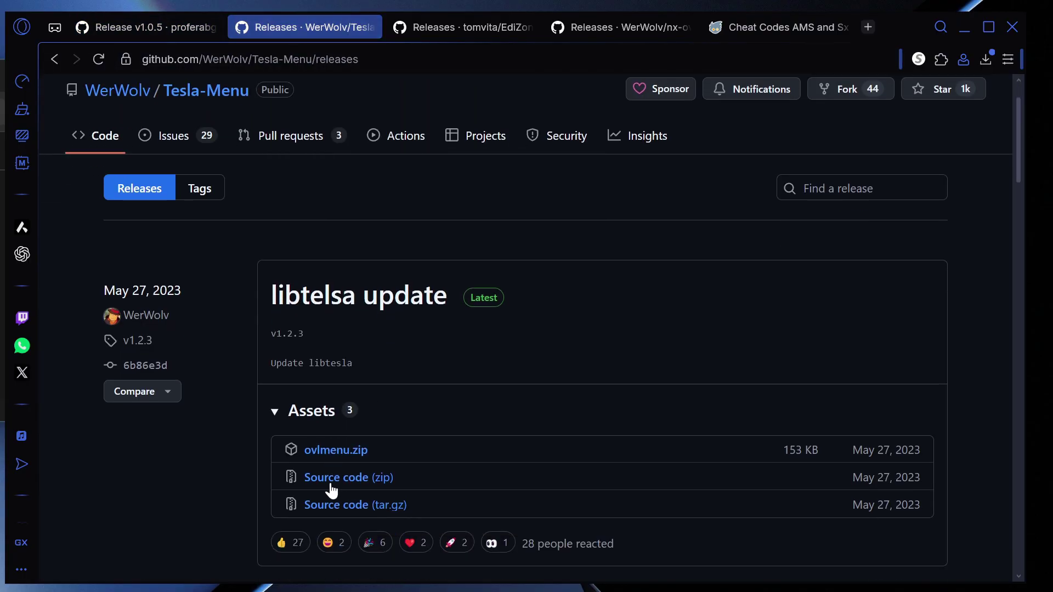
scroll(331, 490, down, 1)
click(326, 437)
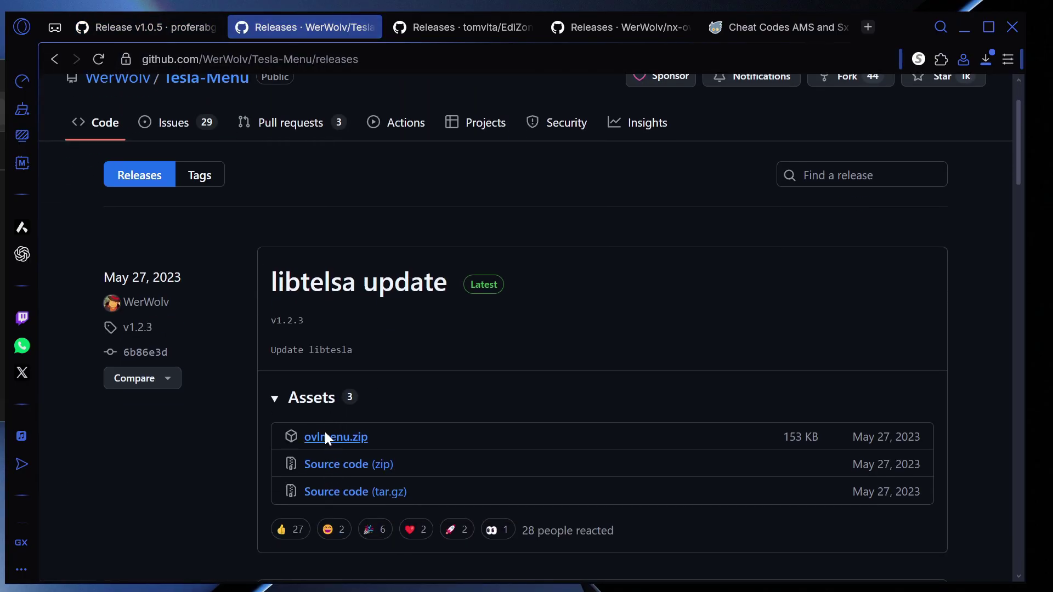
click(82, 202)
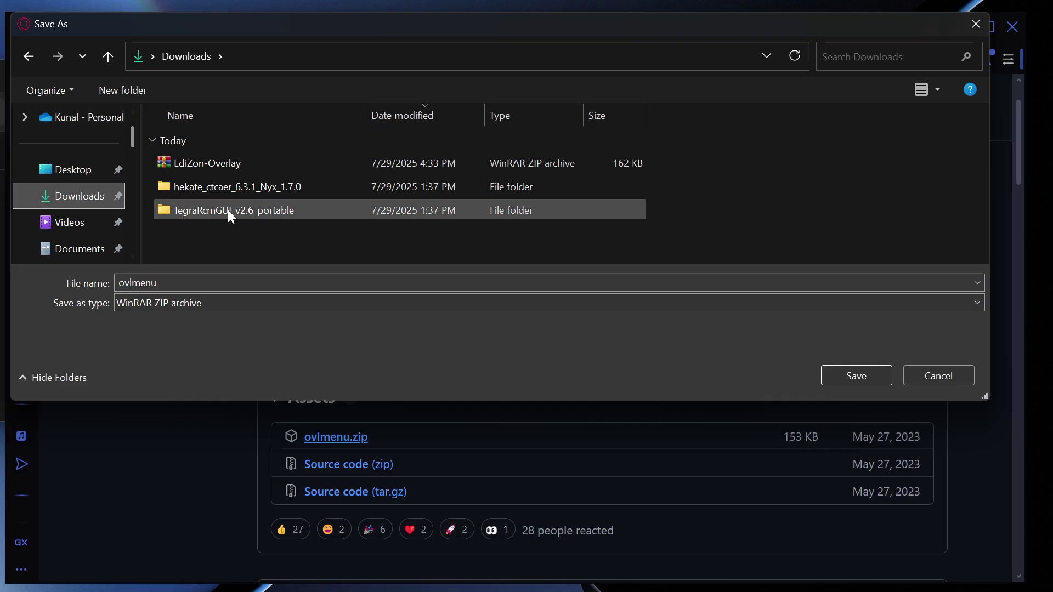
click(871, 376)
Download EdiZon.zip from the EdiZon-SE 3.8.36 release
click(475, 32)
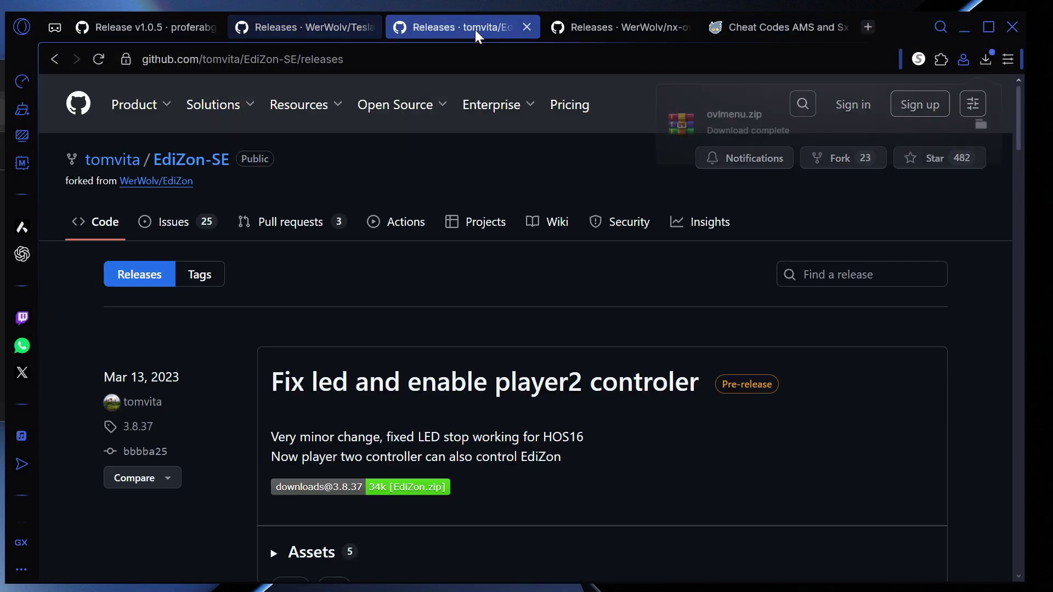
scroll(433, 338, down, 6)
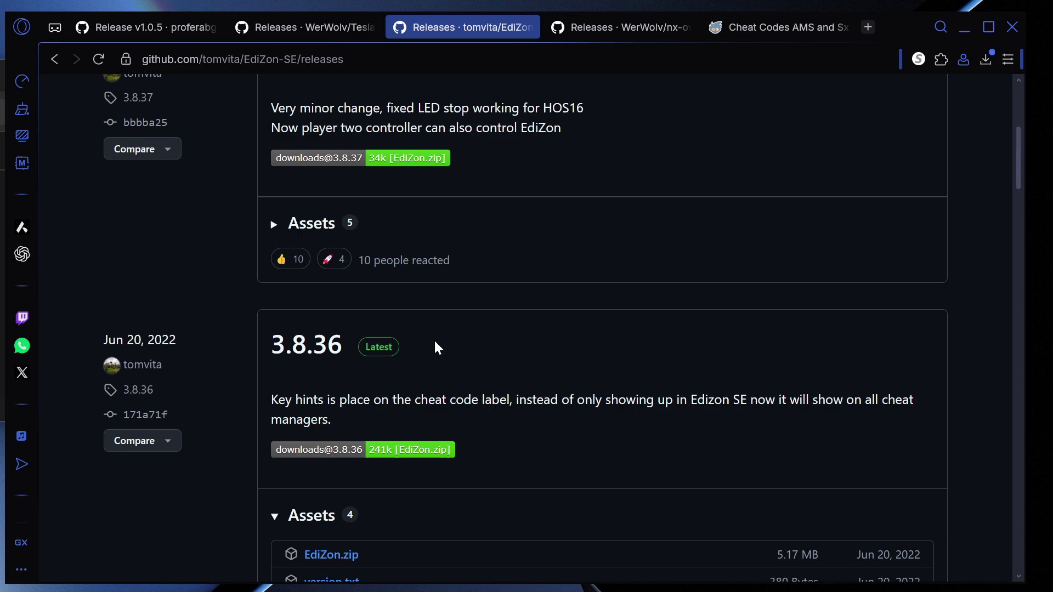
scroll(437, 348, down, 3)
click(335, 391)
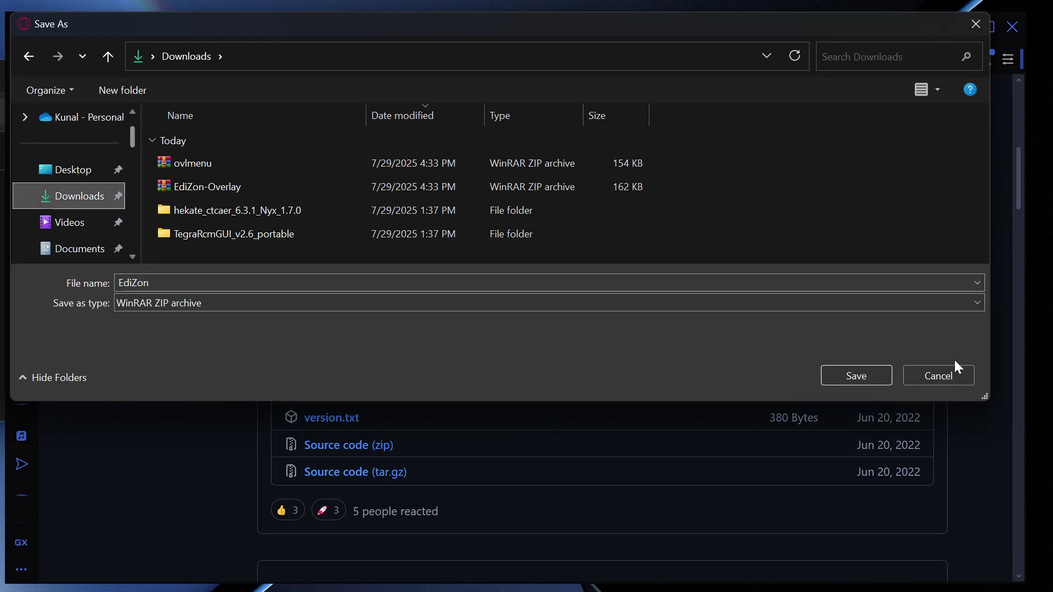
click(854, 374)
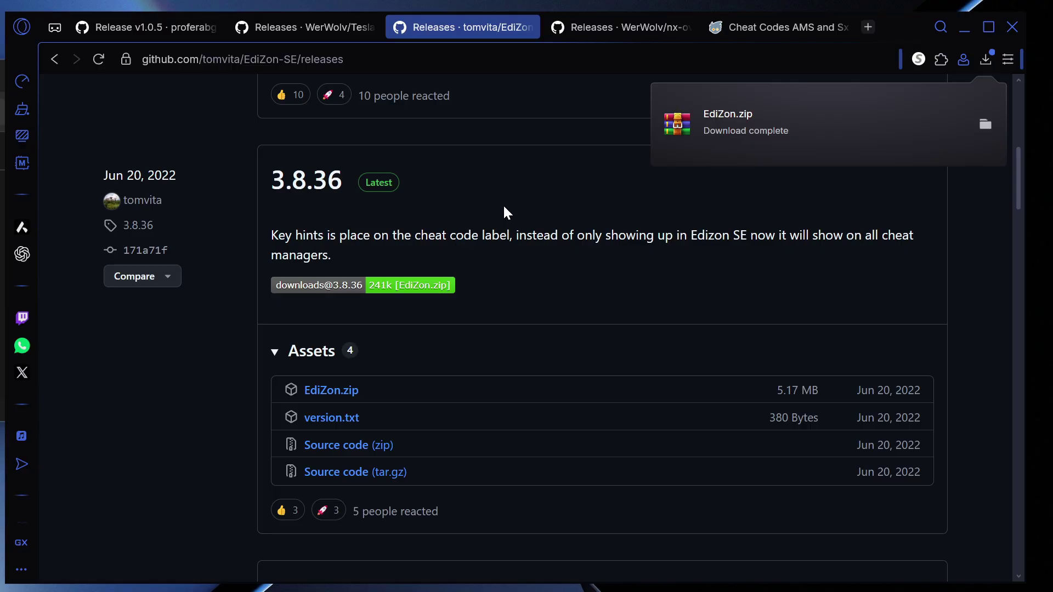
Save the nx-ovlloader.zip release asset into the Downloads folder
click(598, 29)
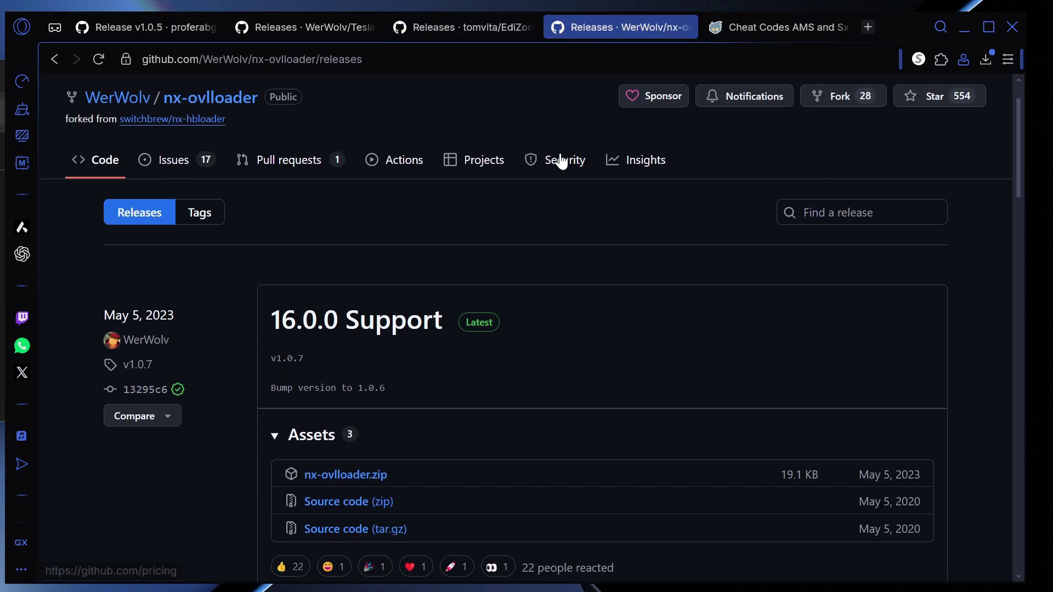
scroll(538, 168, down, 2)
click(349, 371)
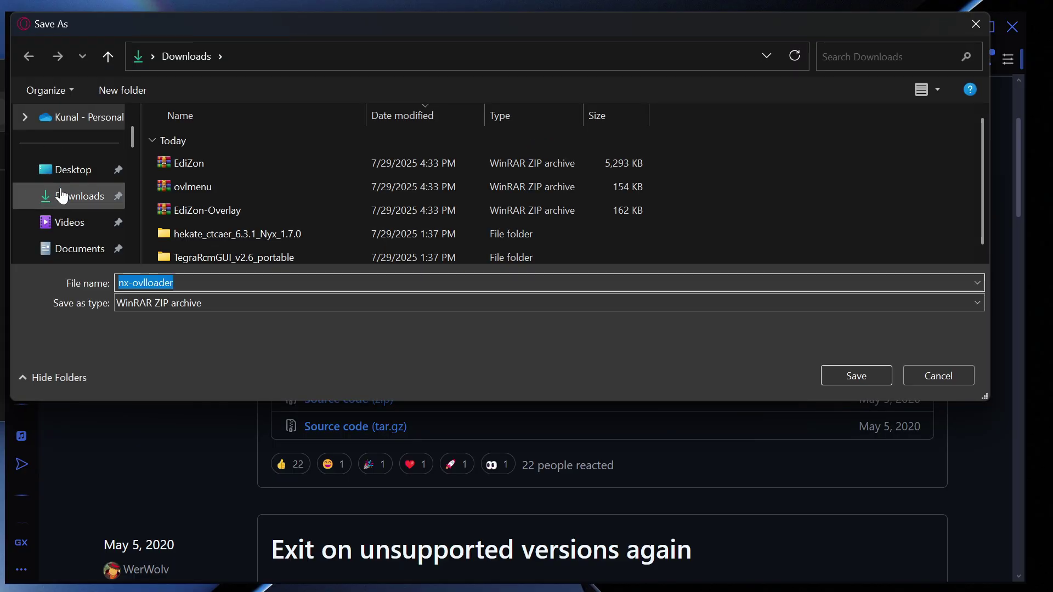
click(59, 197)
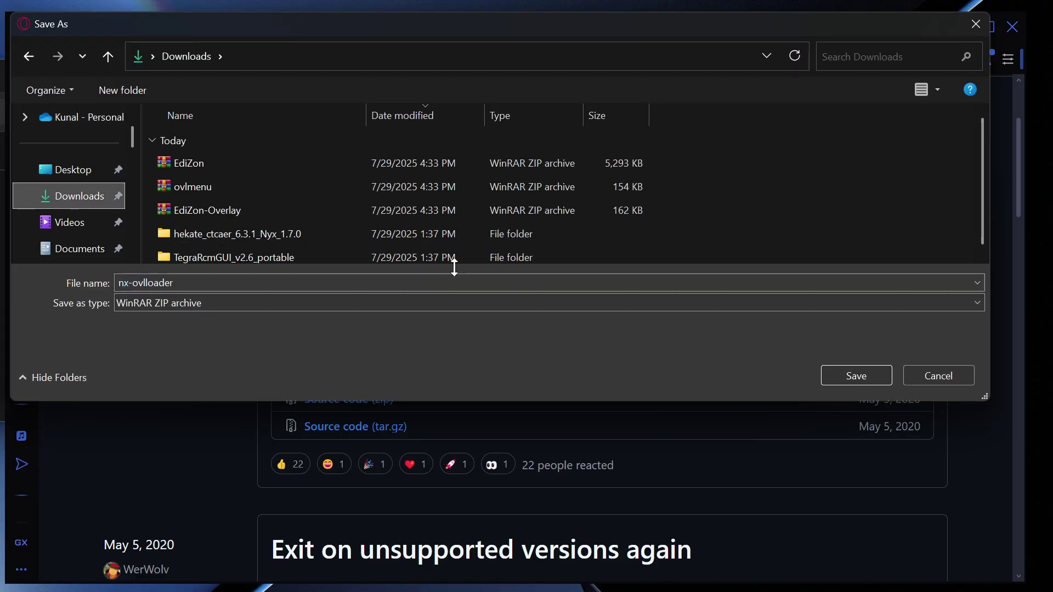
click(828, 375)
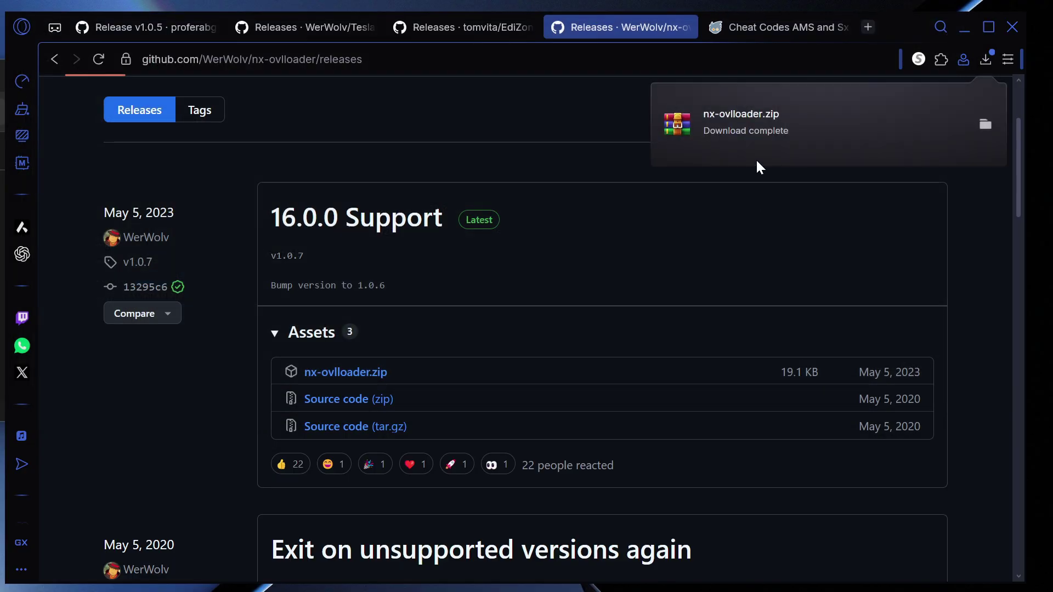
Download the titles.rar cheat attachment from the GBAtemp cheat codes thread
click(754, 31)
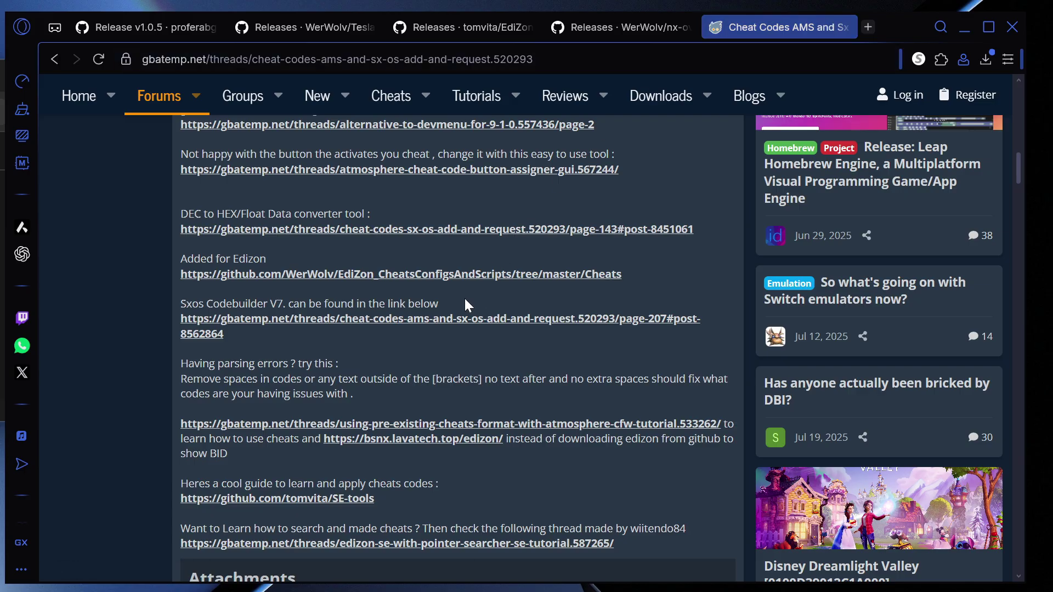
scroll(449, 299, down, 5)
scroll(439, 299, up, 10)
scroll(329, 308, down, 10)
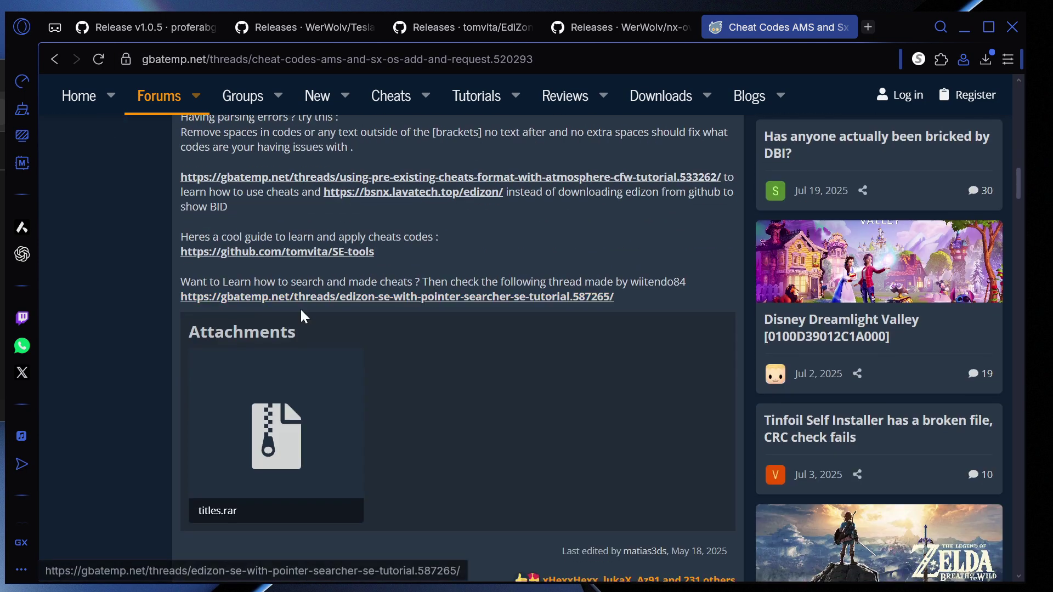
click(244, 380)
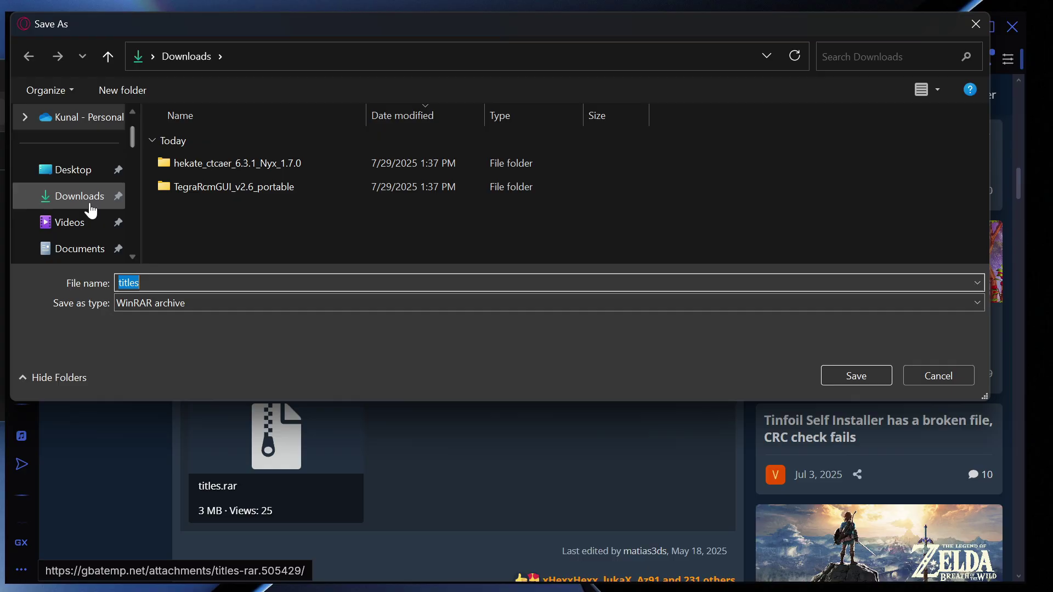
click(841, 373)
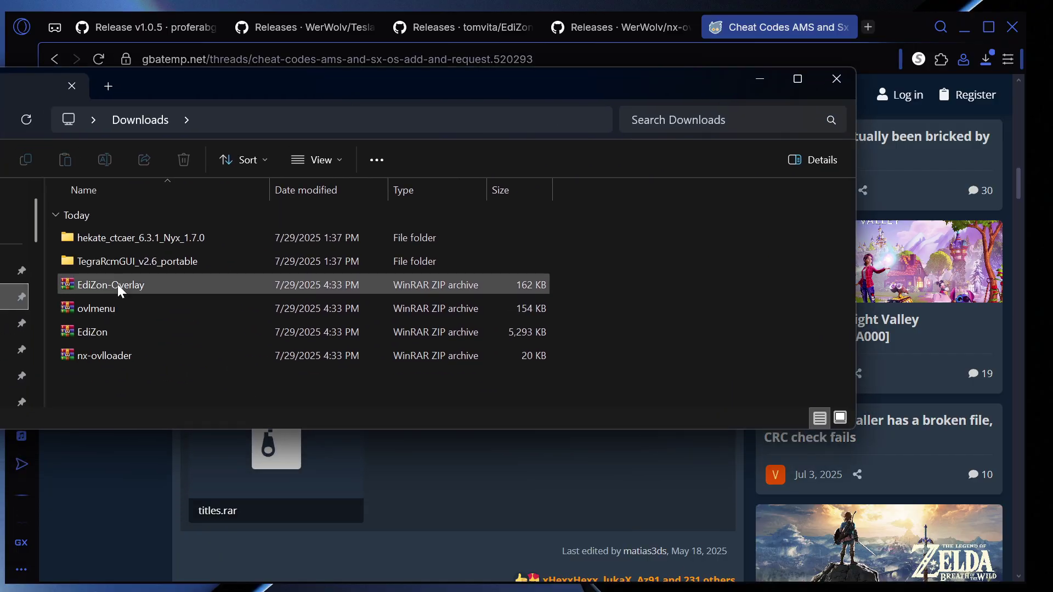
Extract the EdiZon-Overlay, ovlmenu and EdiZon archives into their own folders with WinRAR
right_click(111, 289)
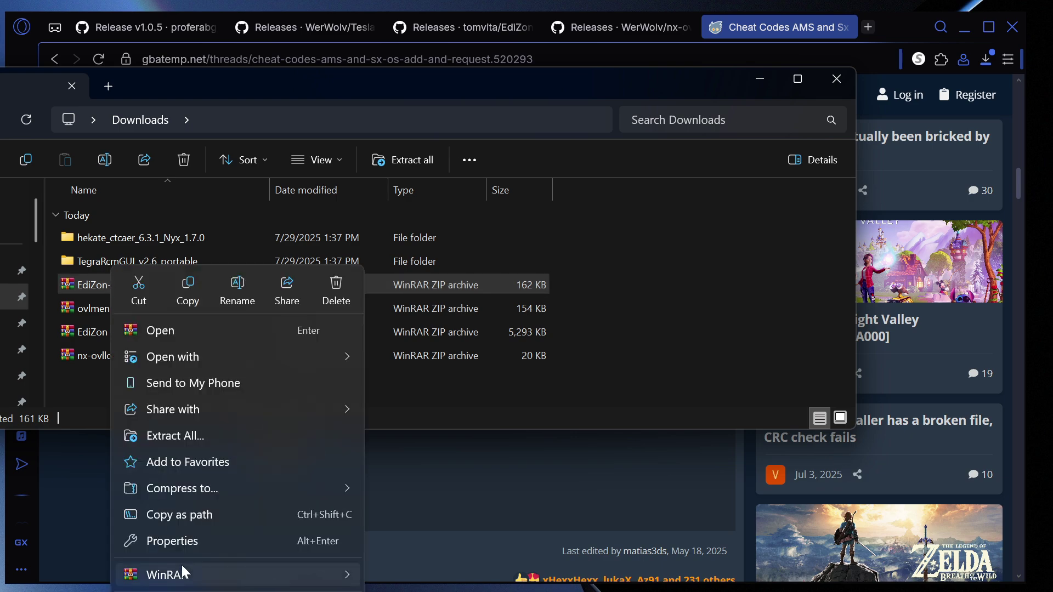
mouse_move(183, 570)
click(444, 578)
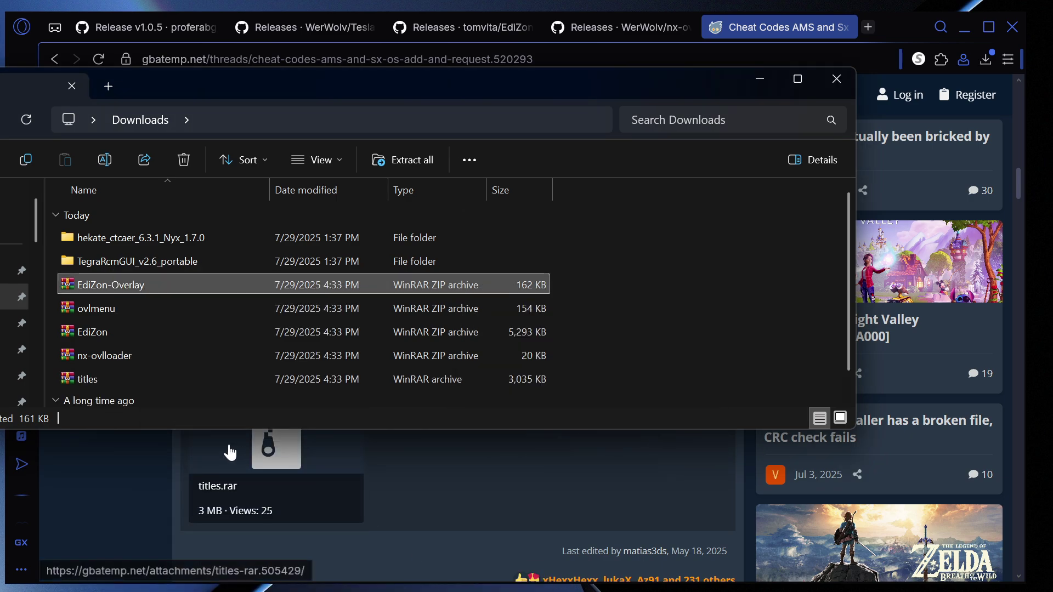
click(95, 318)
right_click(95, 317)
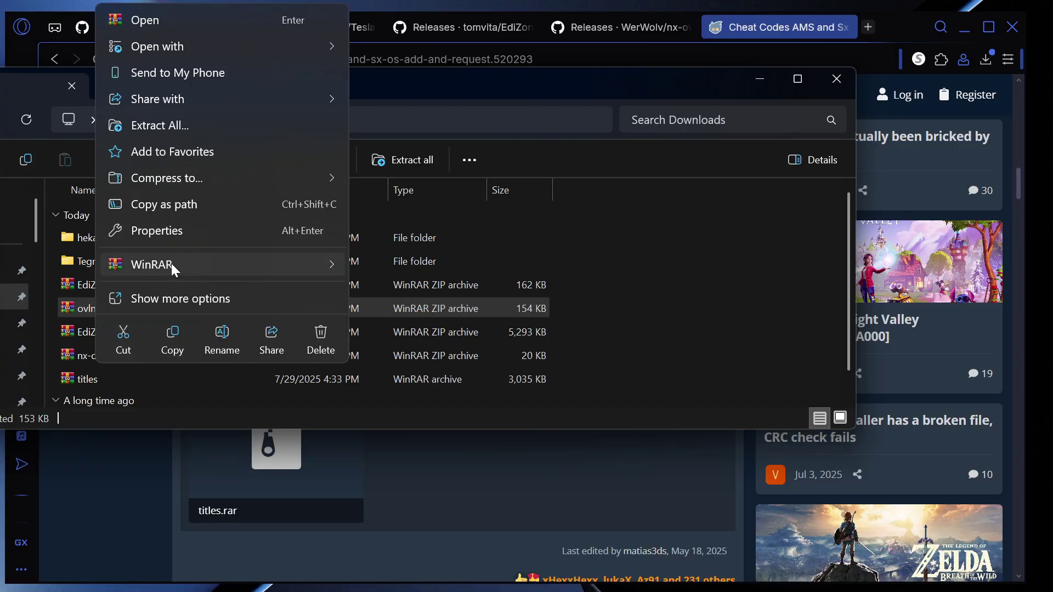
mouse_move(189, 263)
click(425, 319)
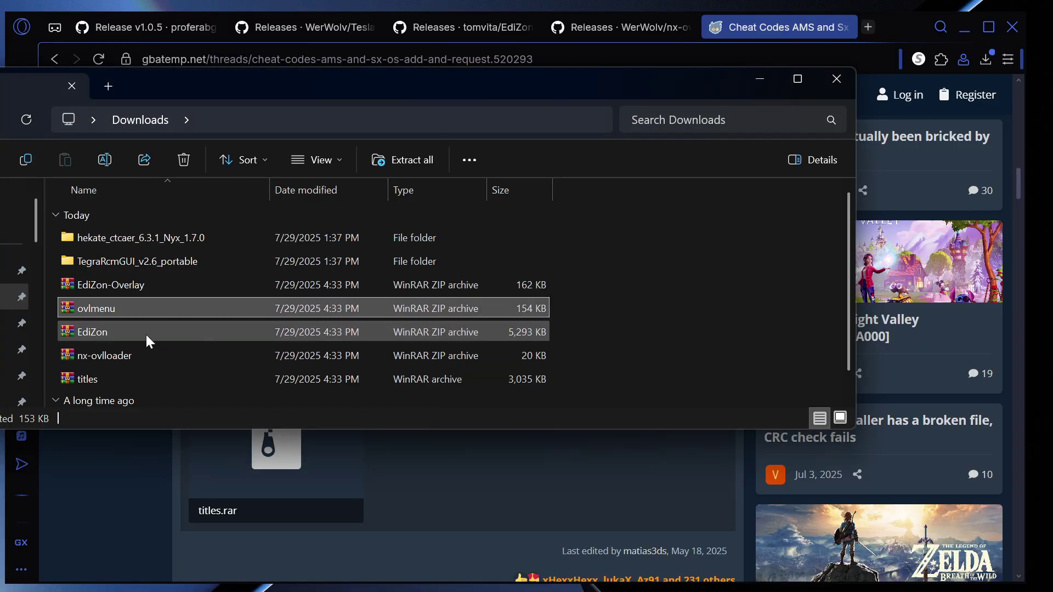
right_click(151, 343)
click(71, 336)
right_click(72, 336)
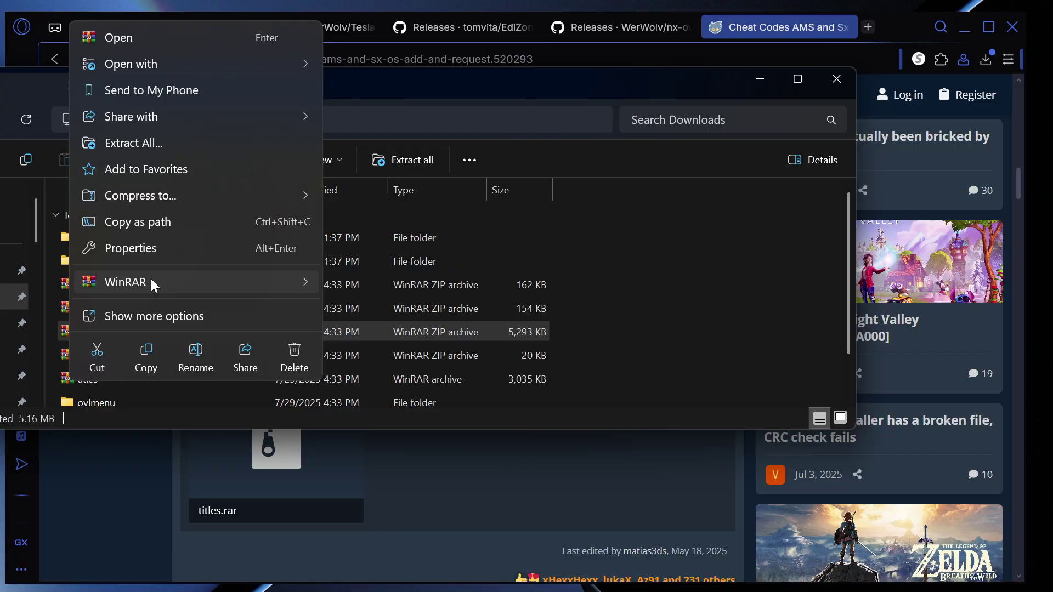
mouse_move(84, 281)
click(373, 334)
Extract the nx-ovlloader and titles archives into their own folders
click(118, 355)
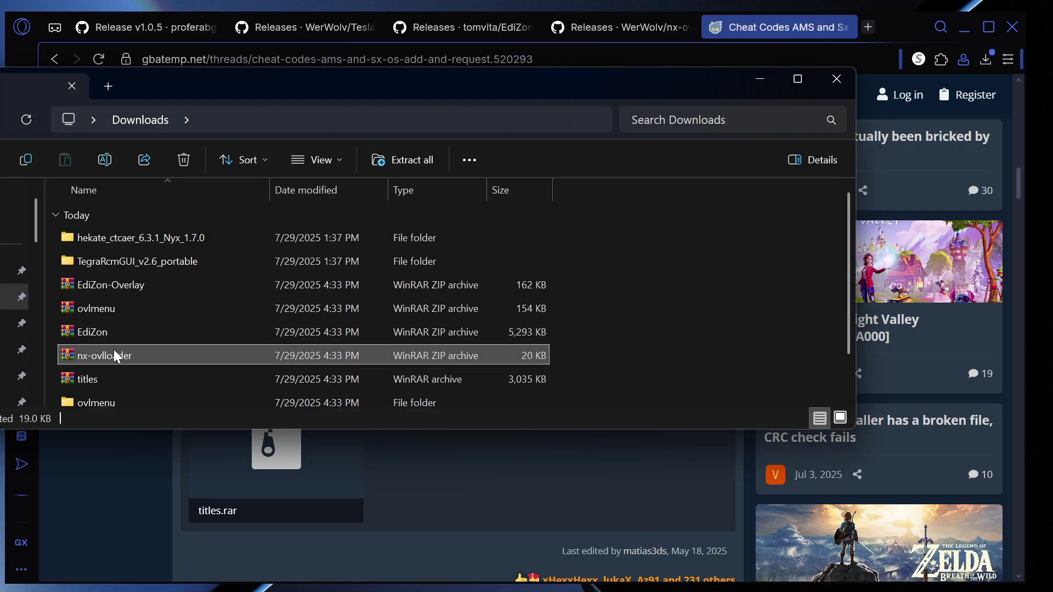
right_click(115, 356)
mouse_move(167, 309)
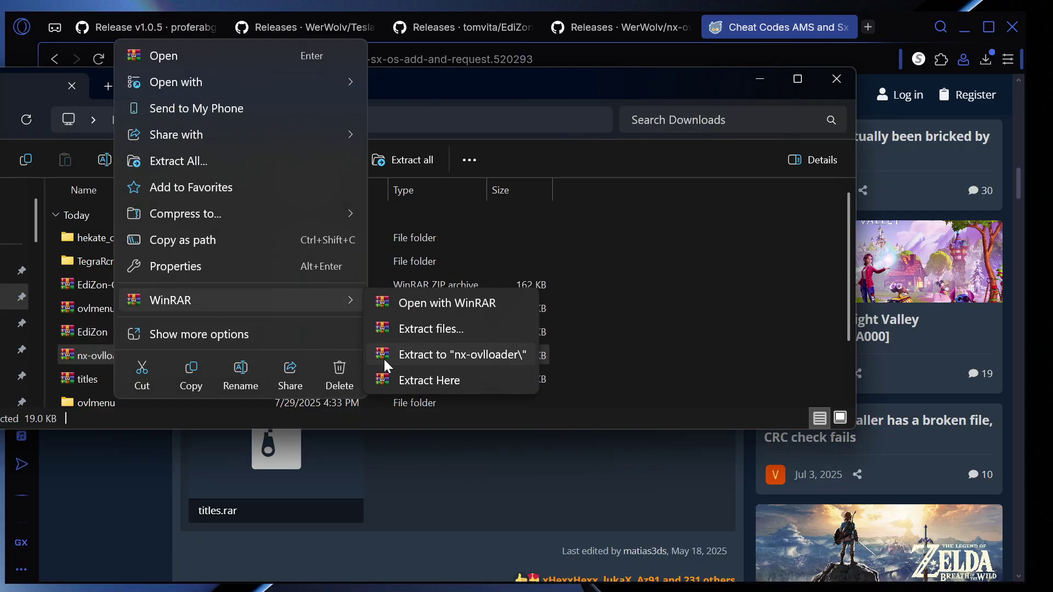
click(422, 355)
click(108, 385)
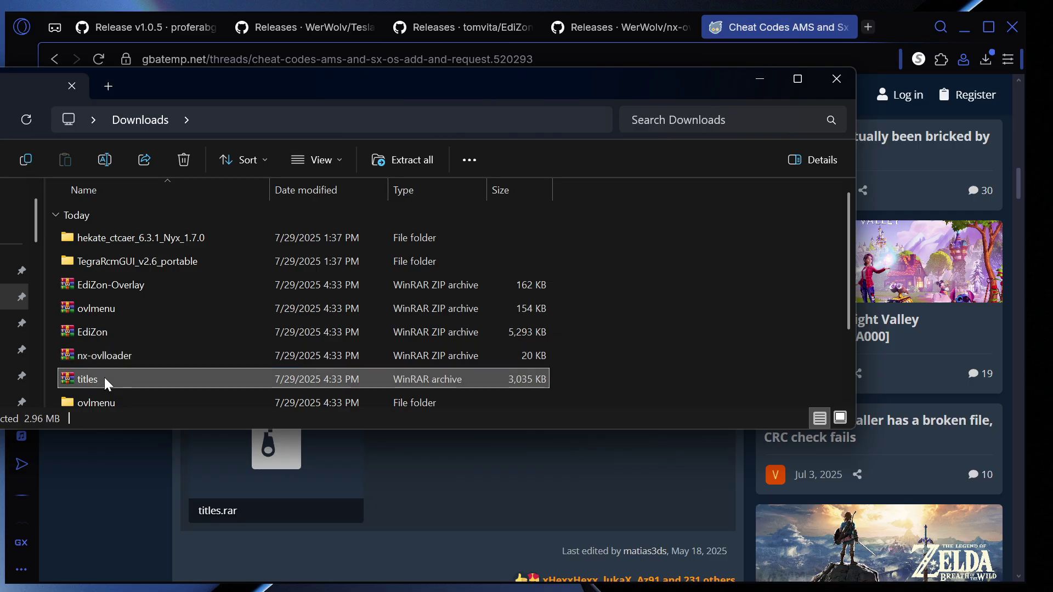
right_click(107, 385)
mouse_move(255, 341)
click(422, 379)
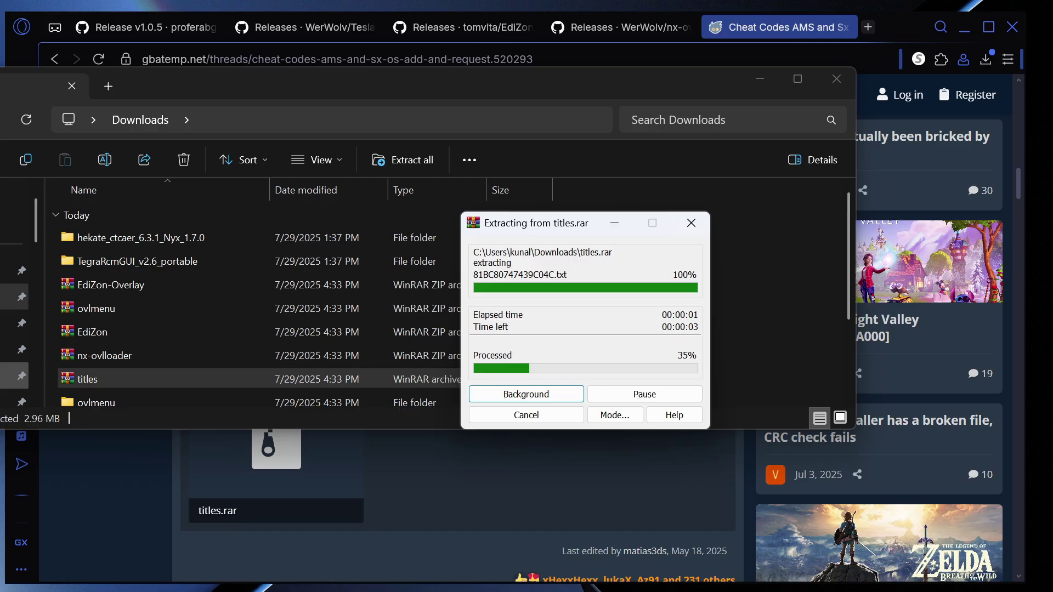
Open the SWITCH SD (G:) drive in a new File Explorer window
scroll(166, 345, down, 2)
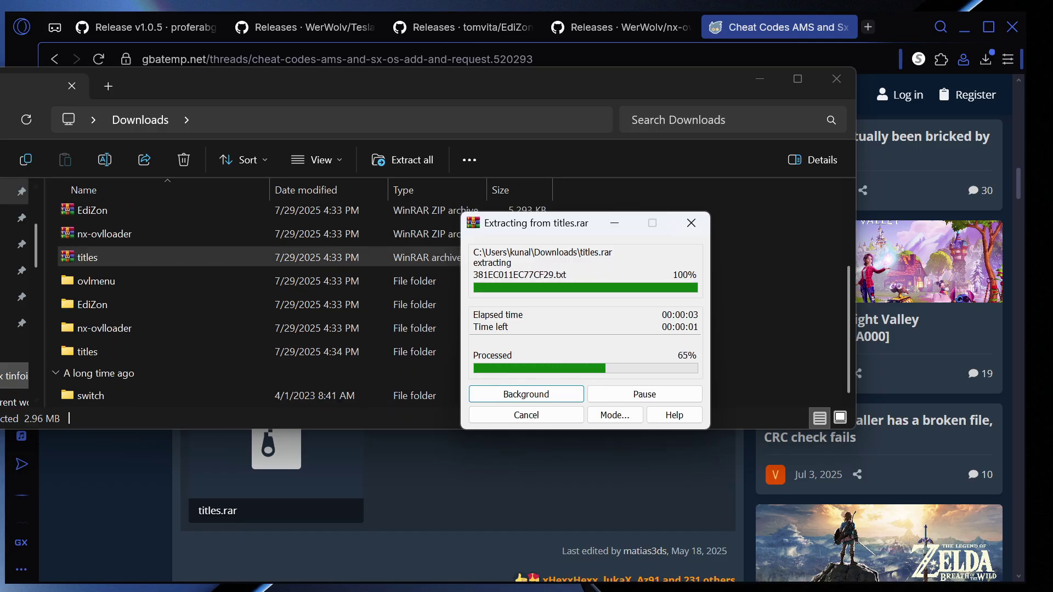
scroll(14, 322, down, 4)
right_click(14, 322)
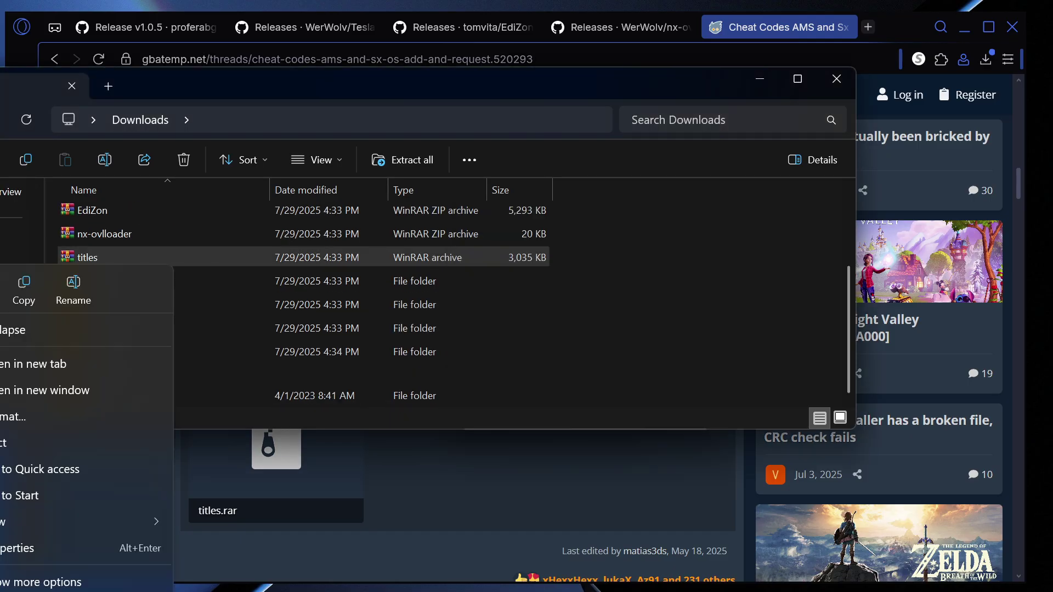
click(47, 390)
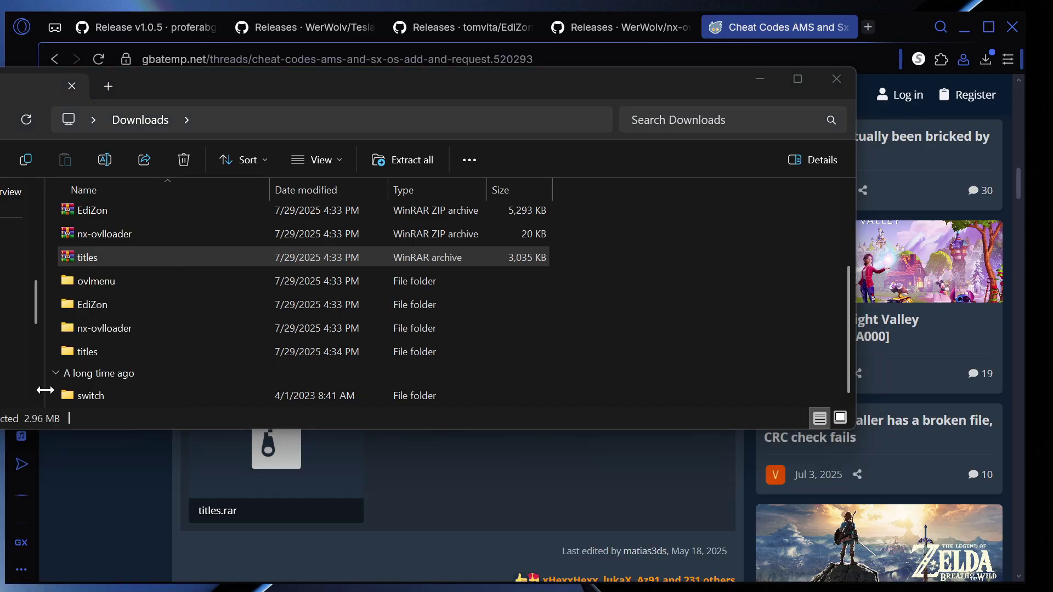
Copy ovlmenu's switch folder onto the SD card, replacing the existing ovlmenu.ovl
drag(406, 108, 533, 274)
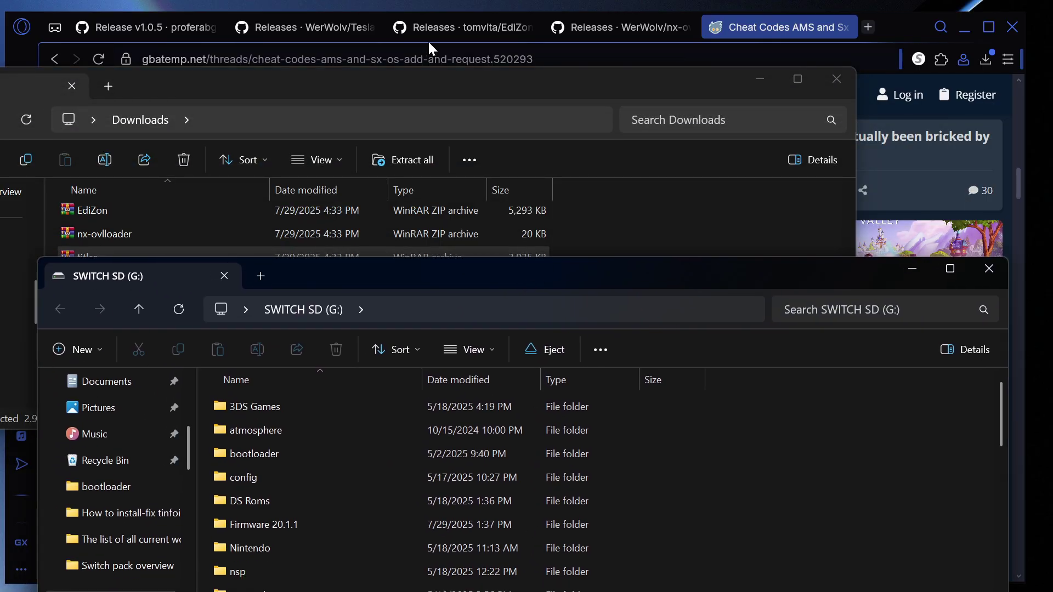
drag(480, 86, 539, 15)
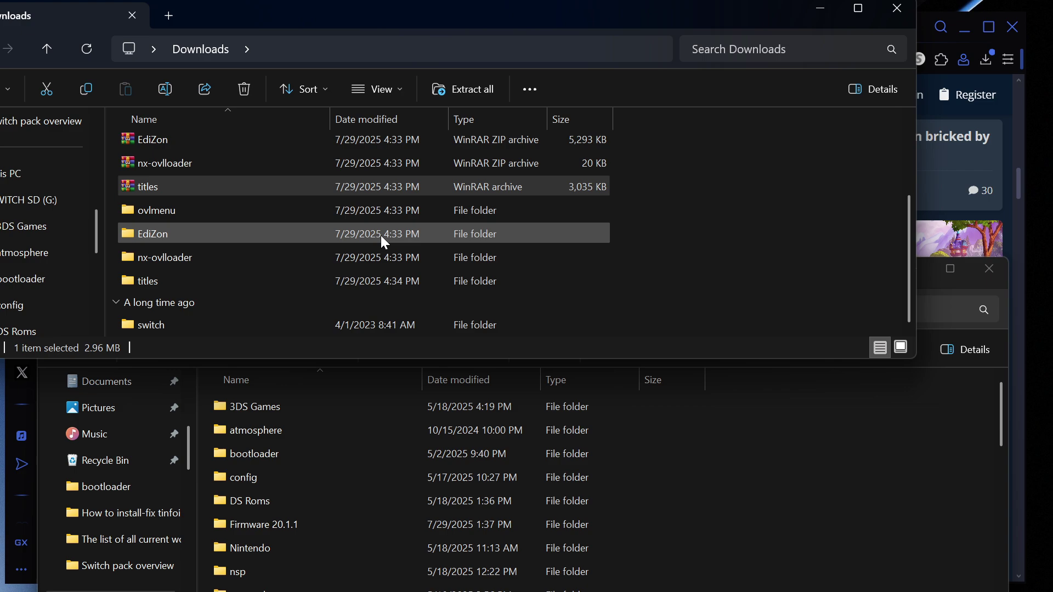
double_click(273, 219)
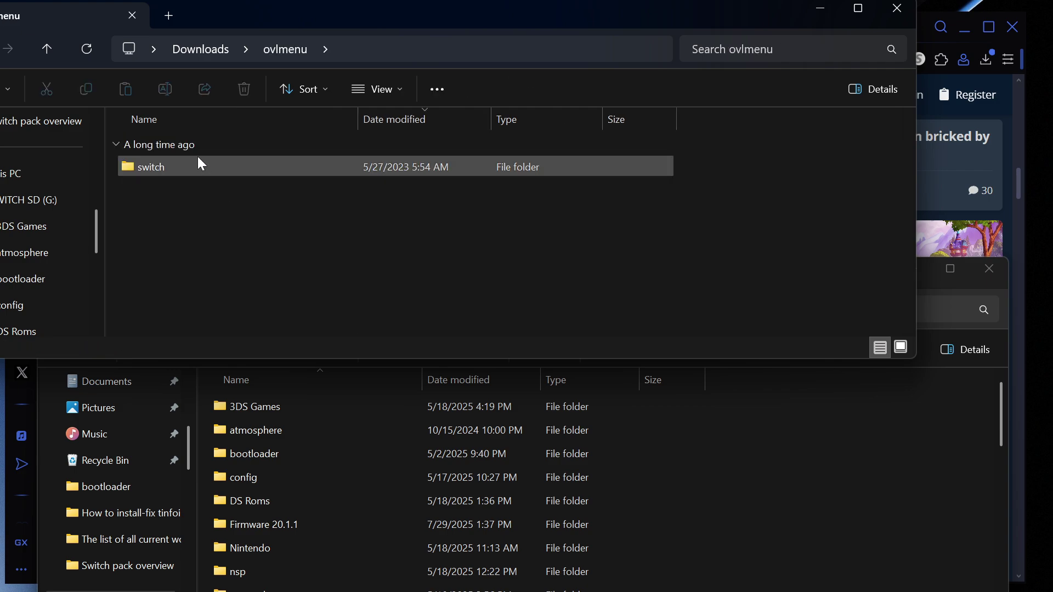
drag(209, 165, 849, 433)
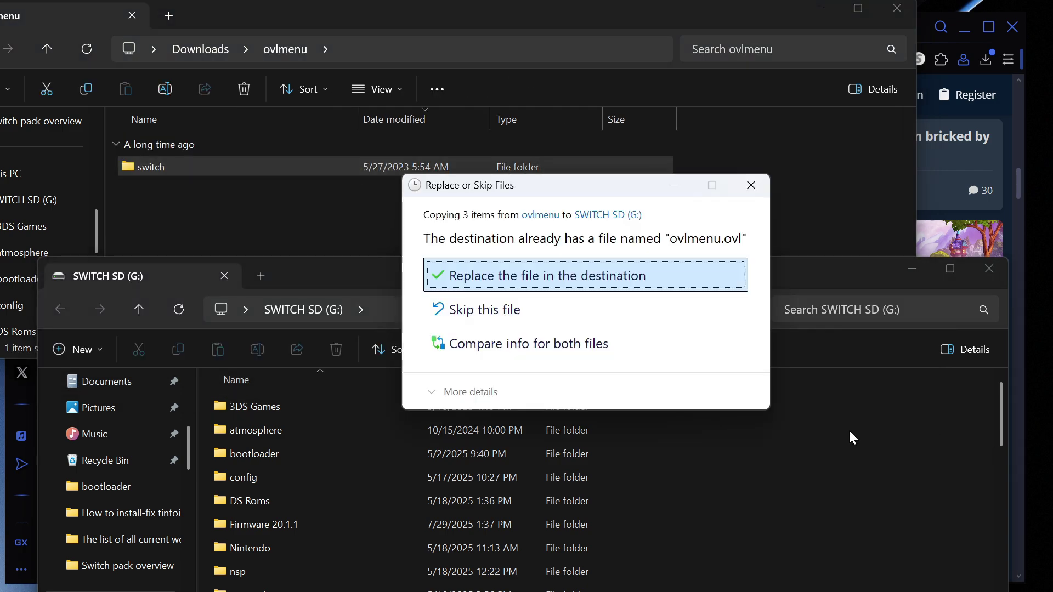
click(598, 404)
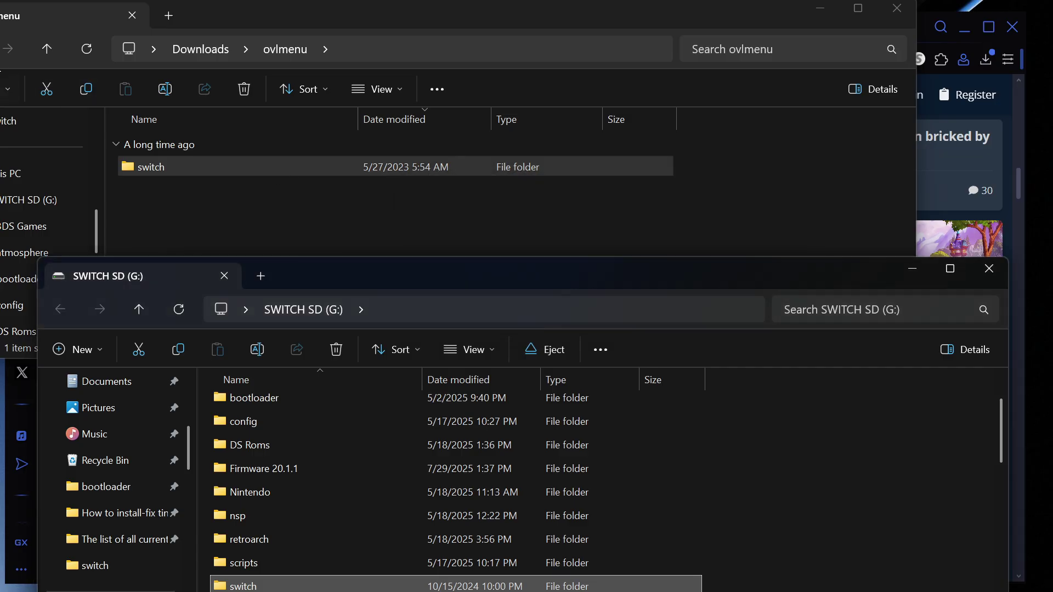
Copy EdiZon's atmosphere and switch folders onto the SD card, overwriting matching files
click(247, 209)
key(alt+Left)
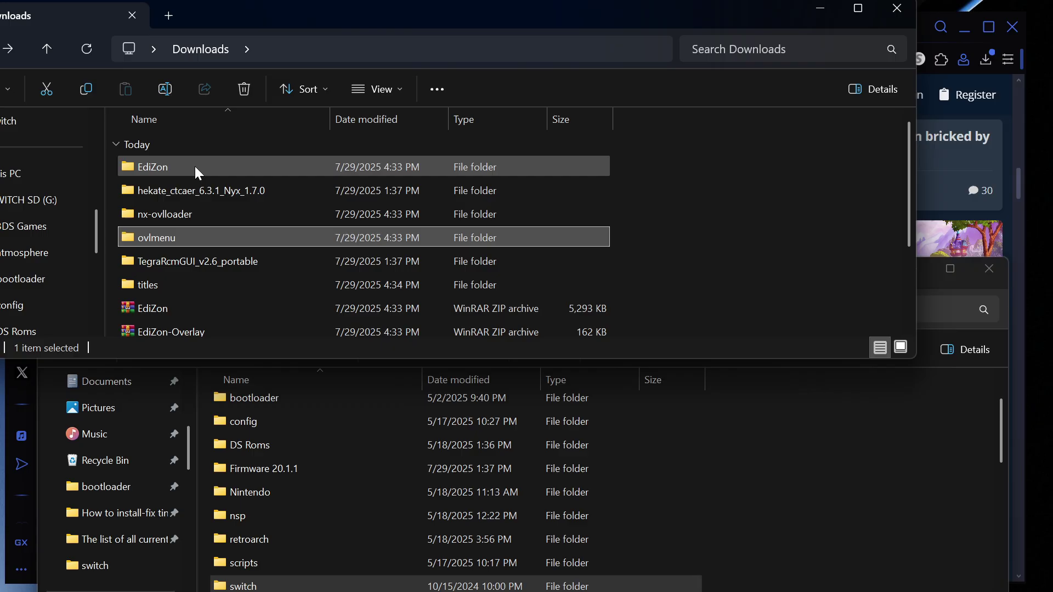
click(169, 174)
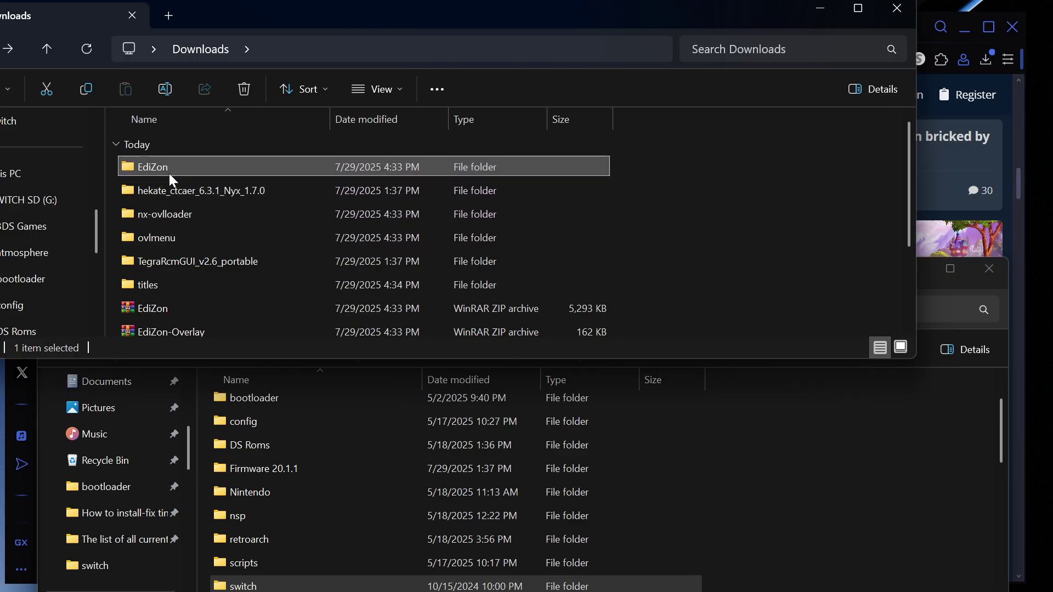
double_click(169, 173)
key(ctrl+a)
drag(175, 158, 889, 414)
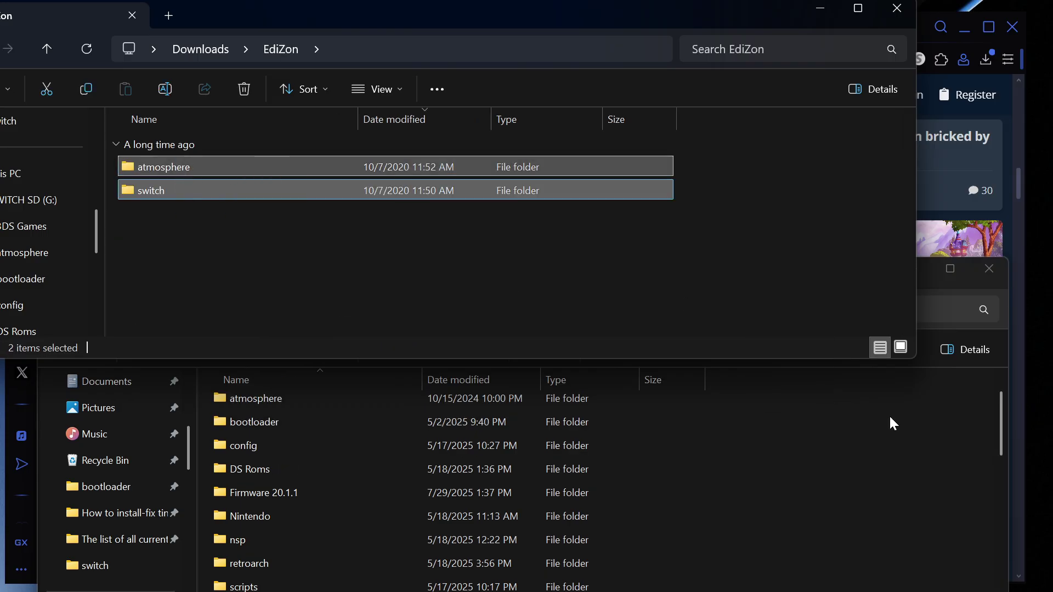
click(555, 346)
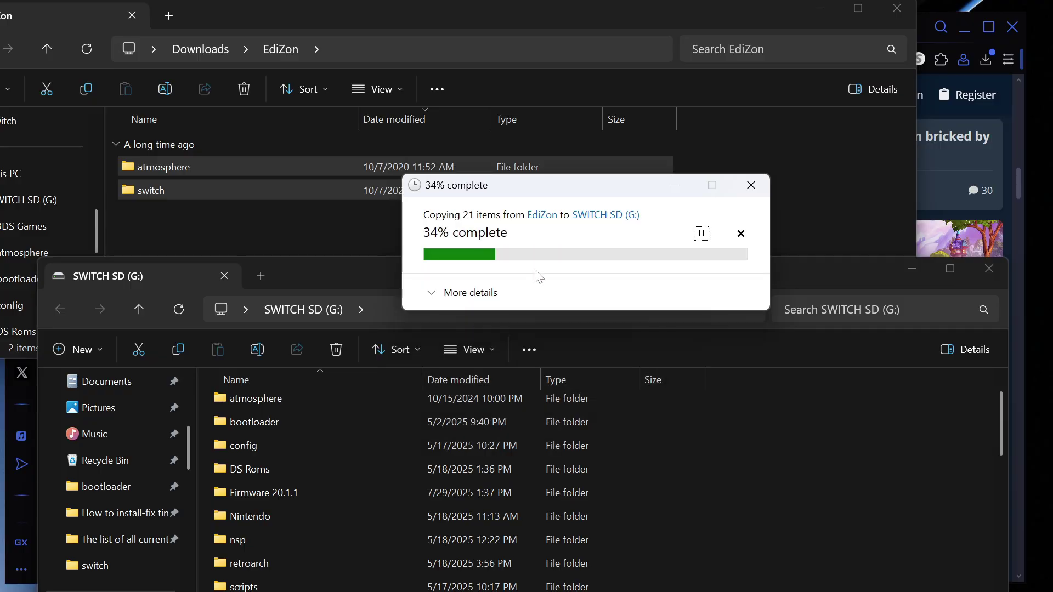
Copy nx-ovlloader's atmosphere folder onto the SD card, replacing existing files
click(46, 48)
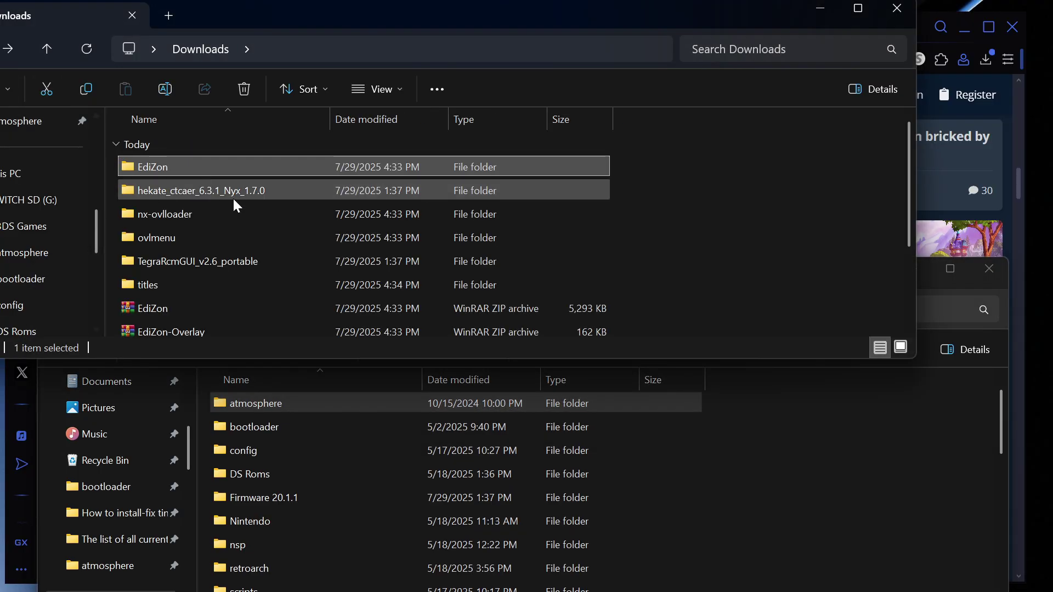
click(230, 194)
double_click(213, 206)
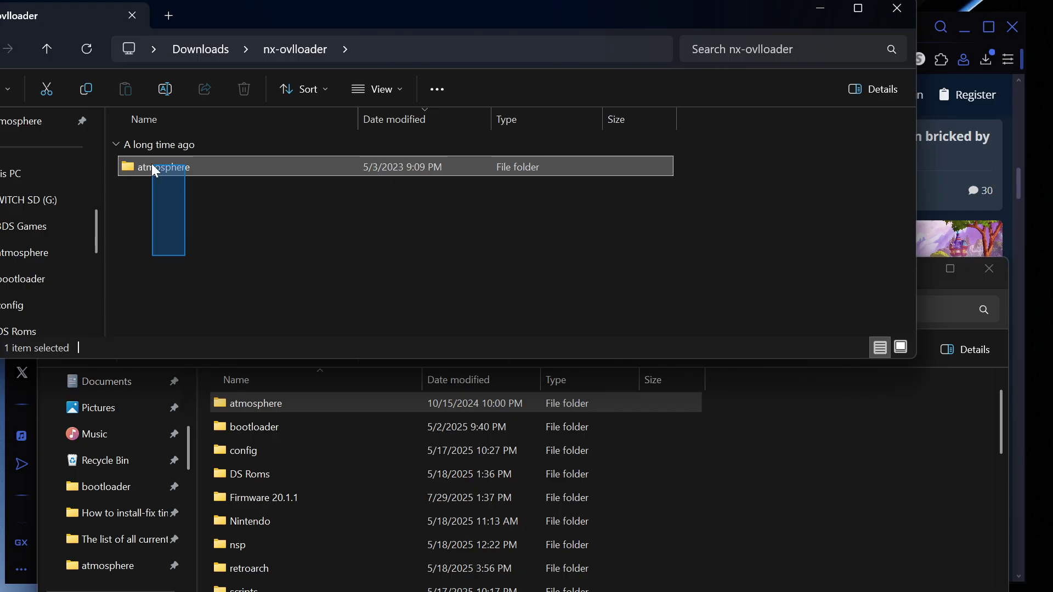
drag(155, 171, 811, 446)
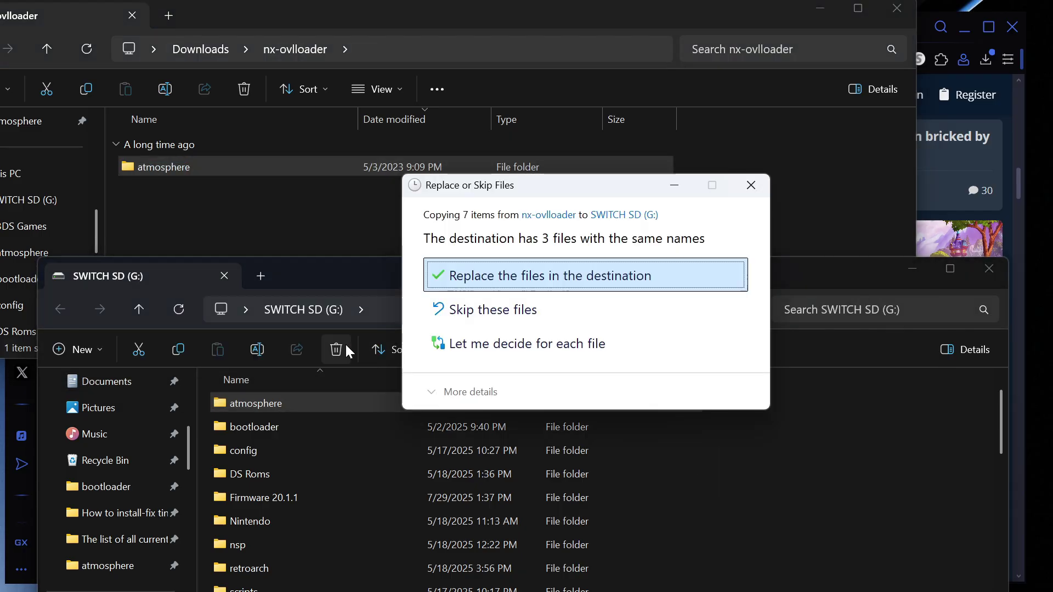
click(499, 277)
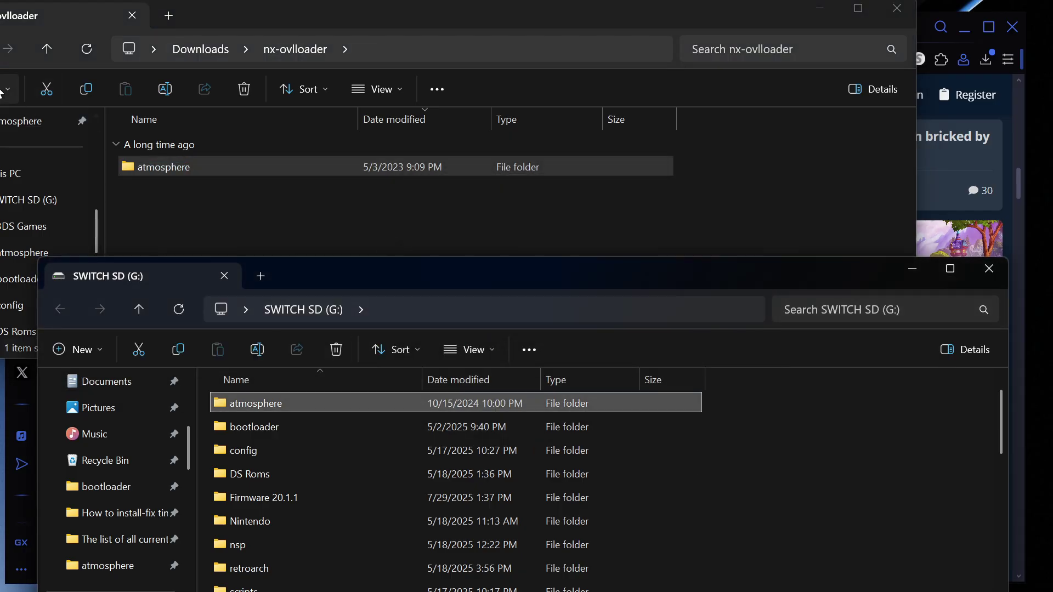
click(200, 49)
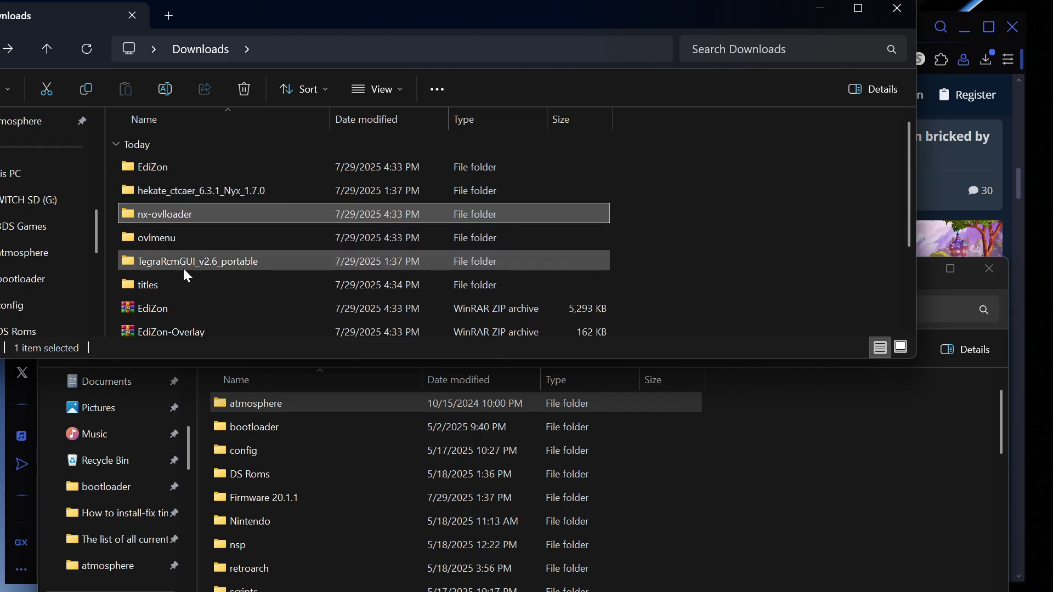
Copy the switch folder from Downloads onto the SD card, replacing ovlEdiZon.ovl
scroll(196, 315, down, 2)
scroll(189, 315, up, 1)
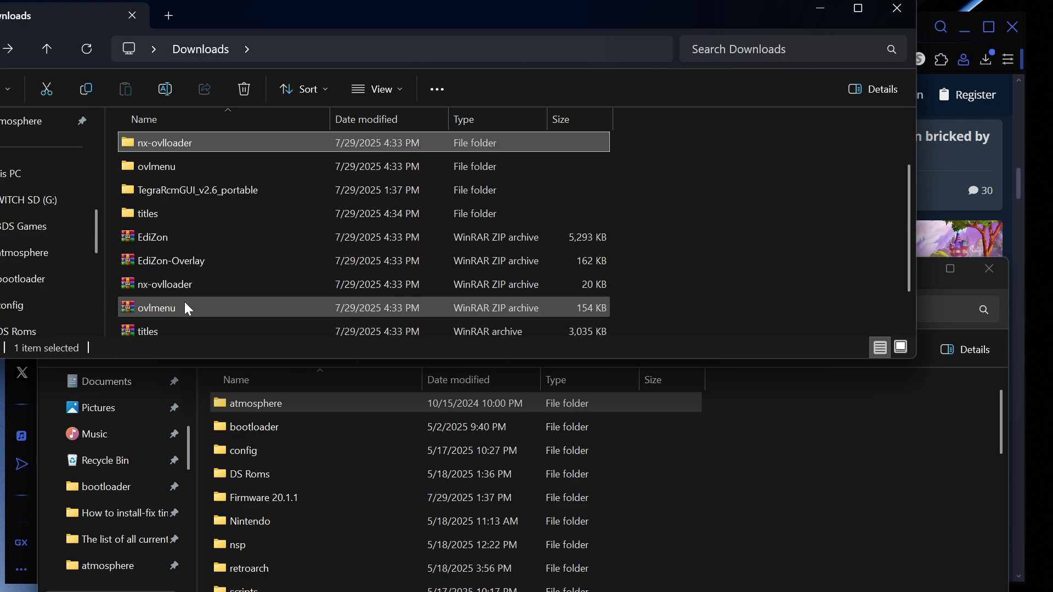
scroll(185, 301, down, 1)
drag(163, 324, 788, 481)
click(570, 291)
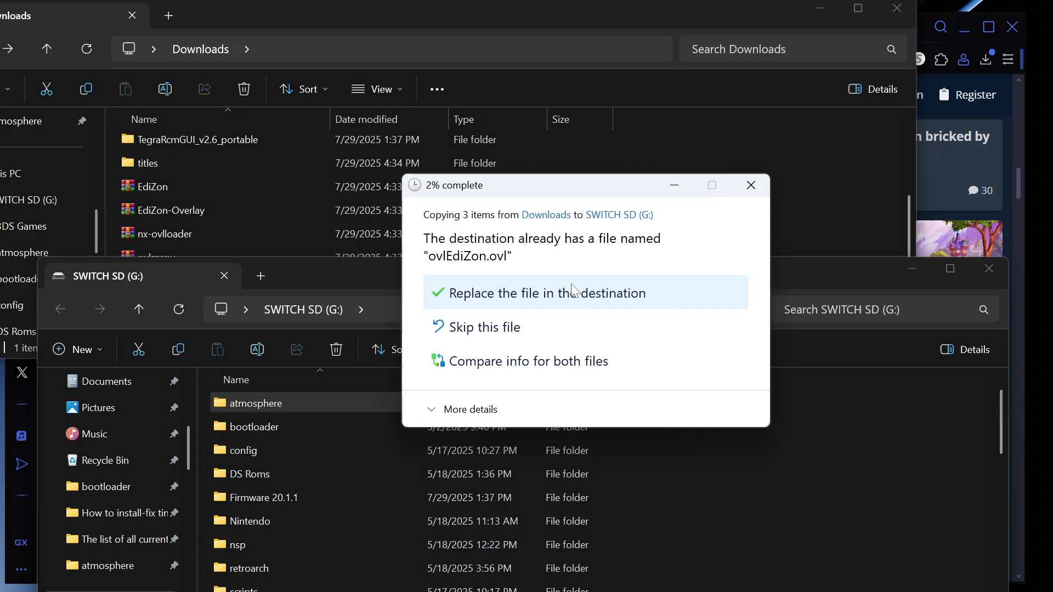
Open the extracted titles folder to reveal the inner titles folder
scroll(179, 219, up, 2)
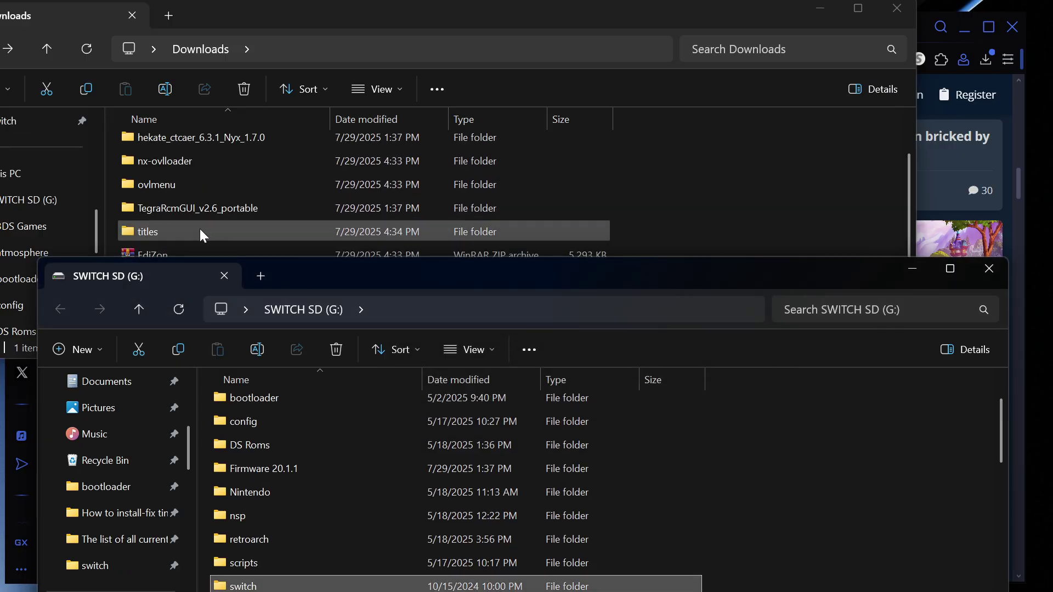
scroll(192, 233, down, 1)
scroll(186, 214, up, 1)
double_click(196, 211)
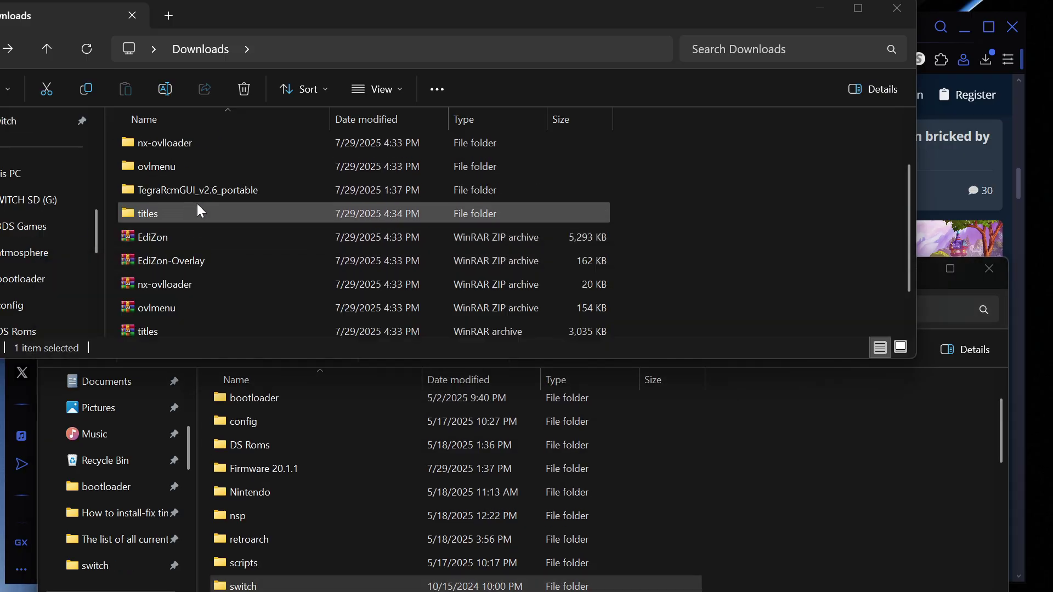
drag(153, 168, 357, 164)
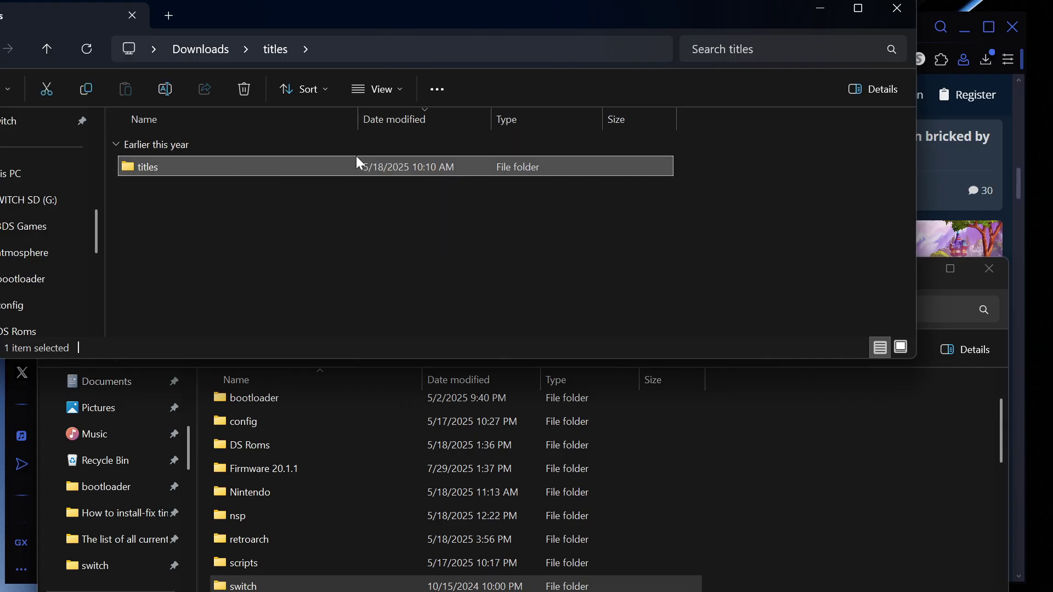
key(alt+Left)
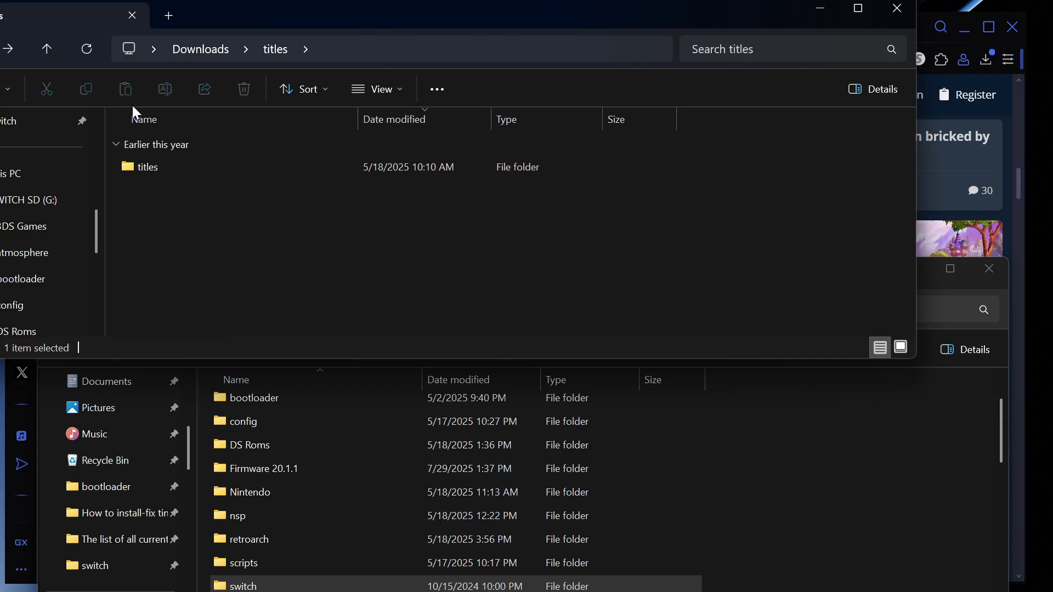
drag(148, 167, 242, 174)
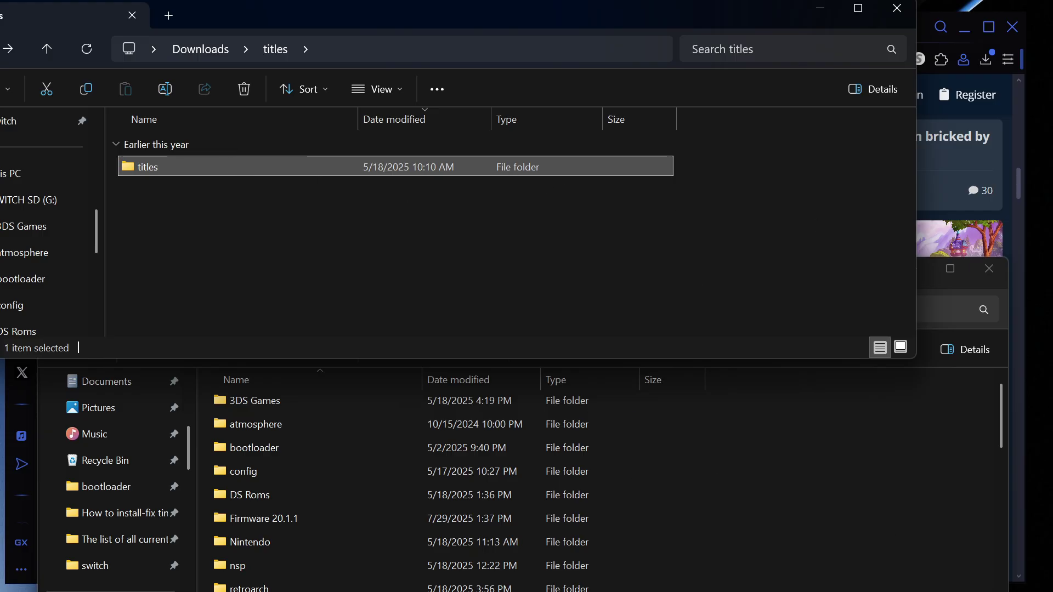
Open atmosphere\contents on SWITCH SD and select the inner titles folder in Downloads\titles
key(alt+Tab)
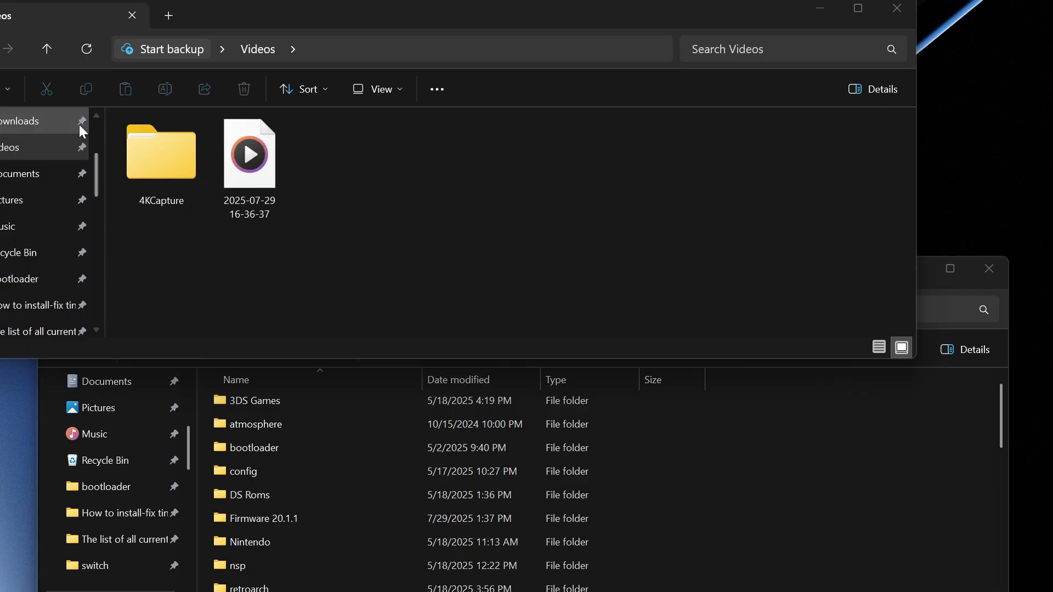
click(17, 122)
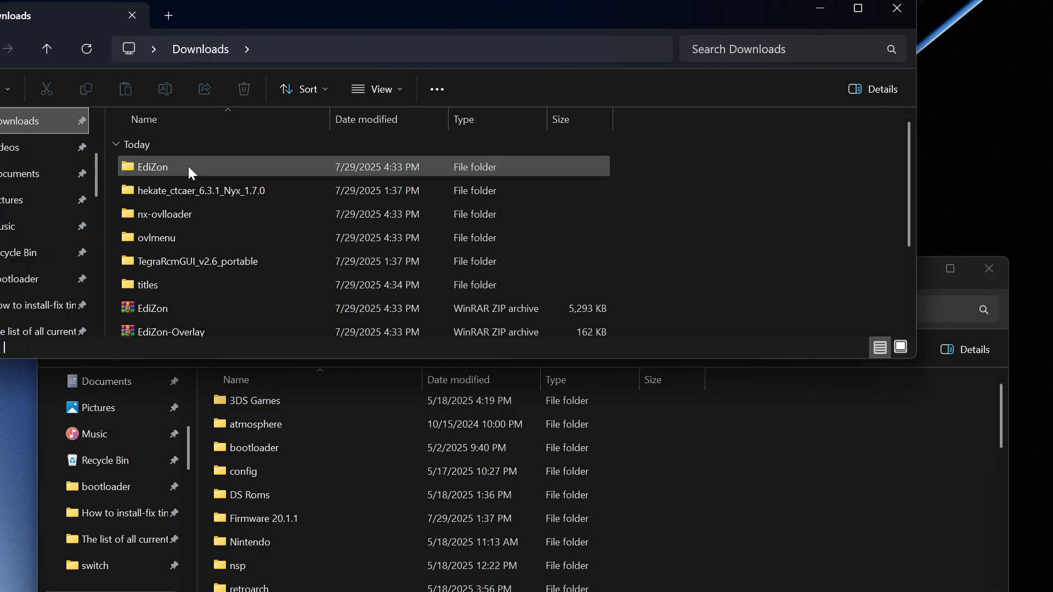
scroll(193, 176, down, 2)
double_click(147, 163)
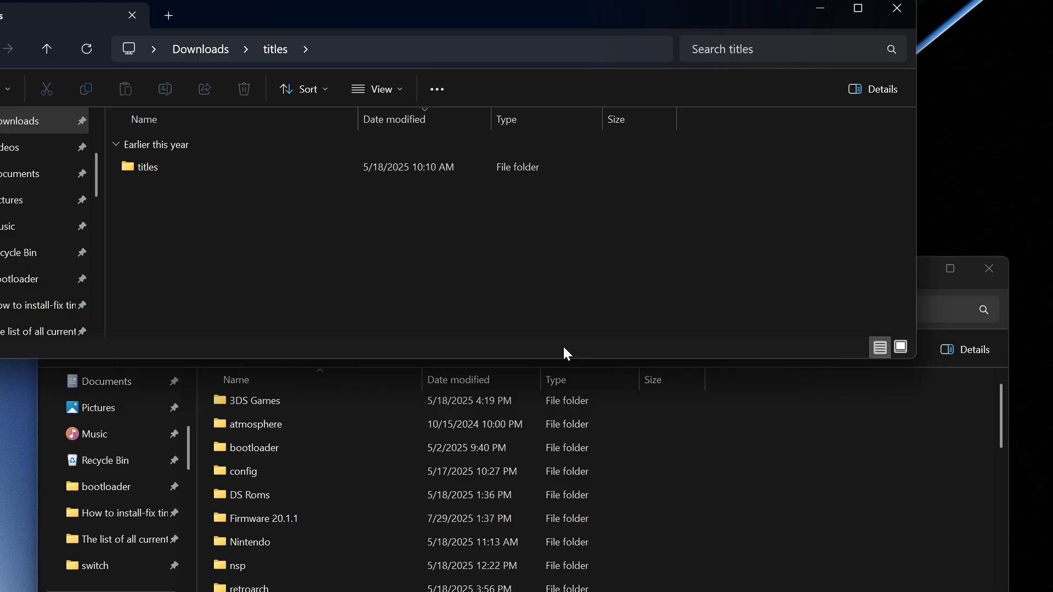
click(849, 396)
double_click(390, 428)
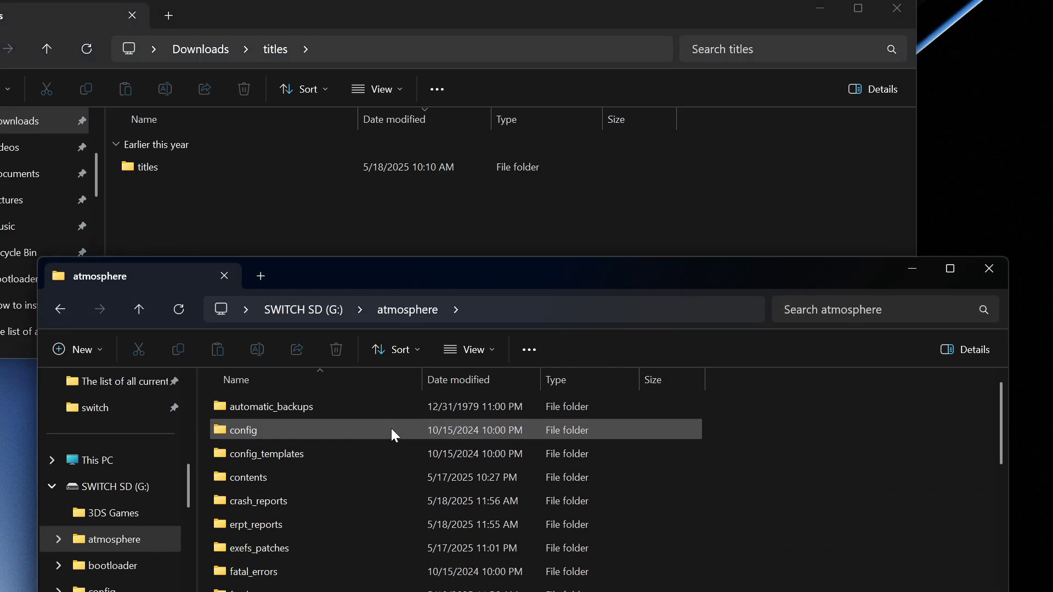
click(299, 484)
double_click(298, 482)
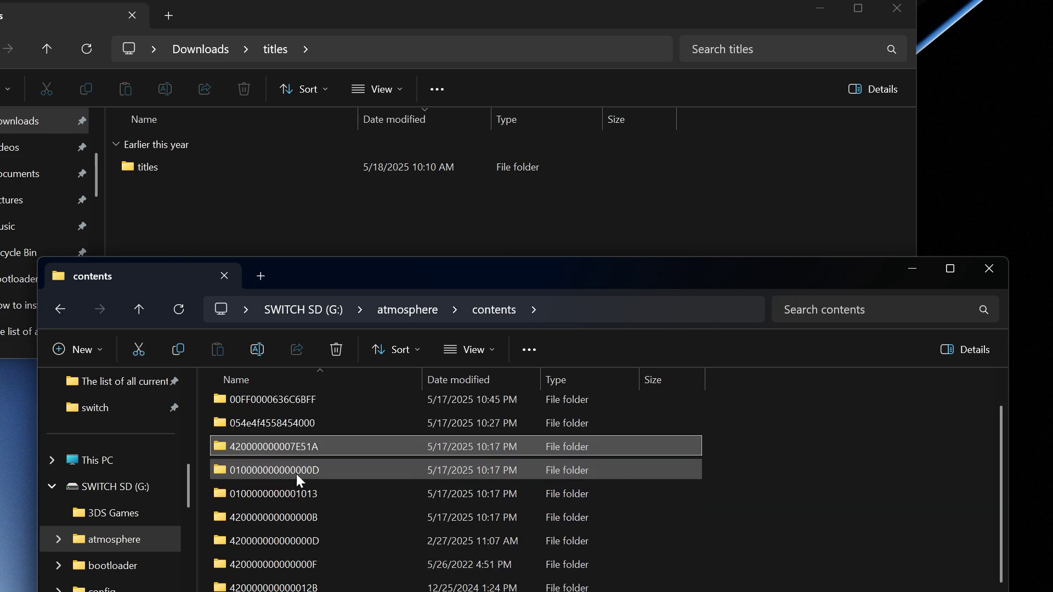
click(2, 48)
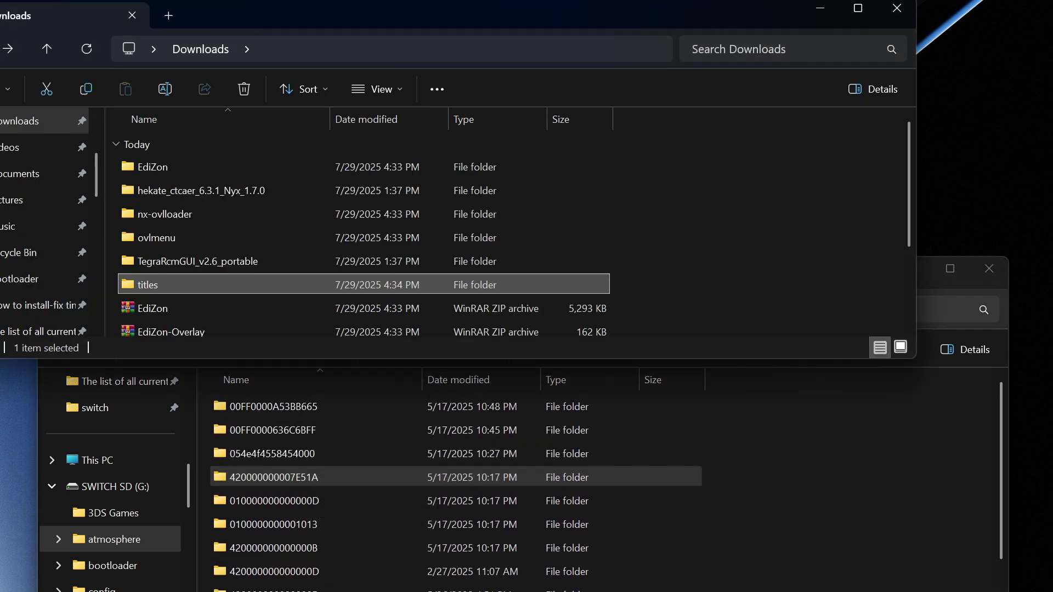
double_click(150, 283)
click(139, 167)
Select all cheat title folders in titles\titles and drag them into the SD card's atmosphere\contents
double_click(138, 167)
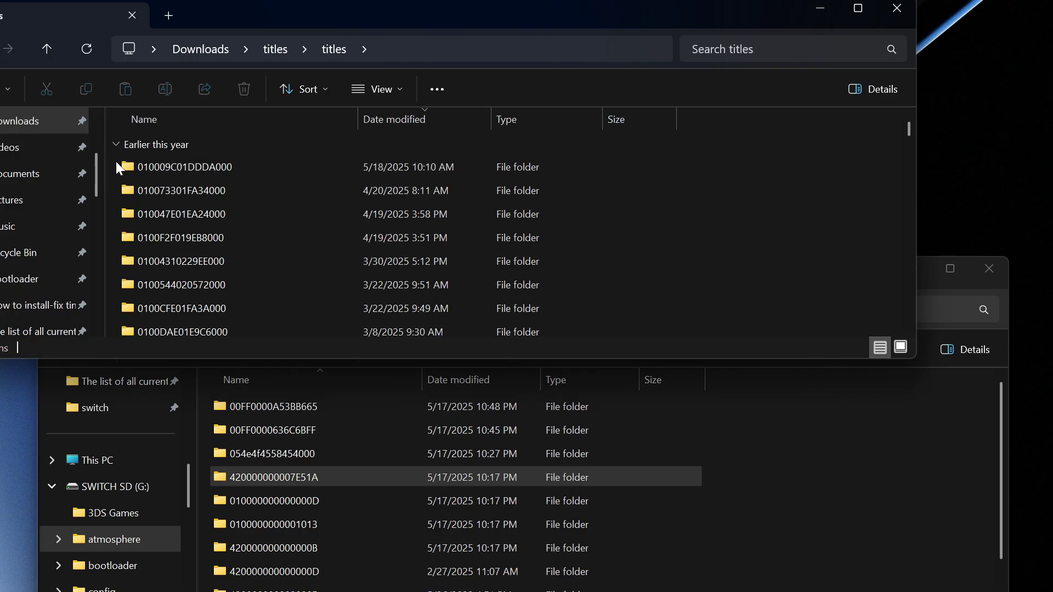
drag(114, 161, 275, 531)
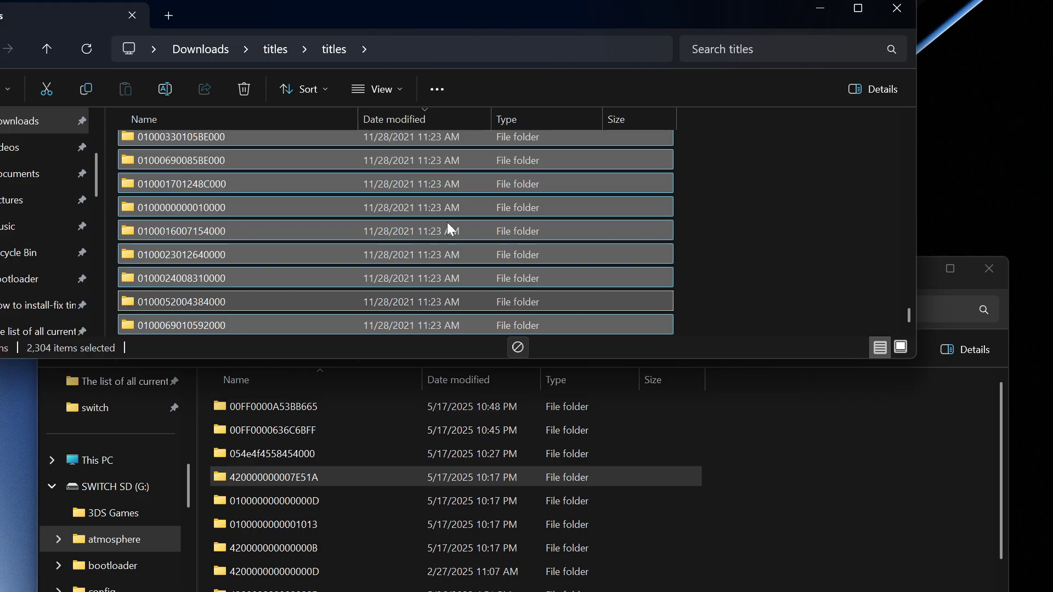
click(390, 477)
drag(799, 449, 548, 470)
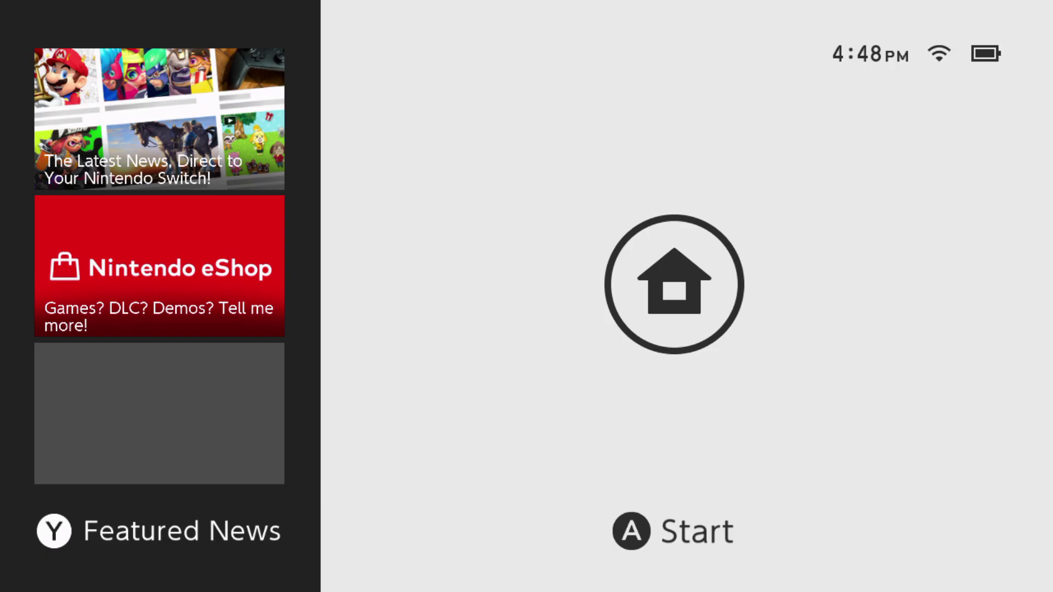
Wake the Switch and move the selection down to the system icons row
key(a)
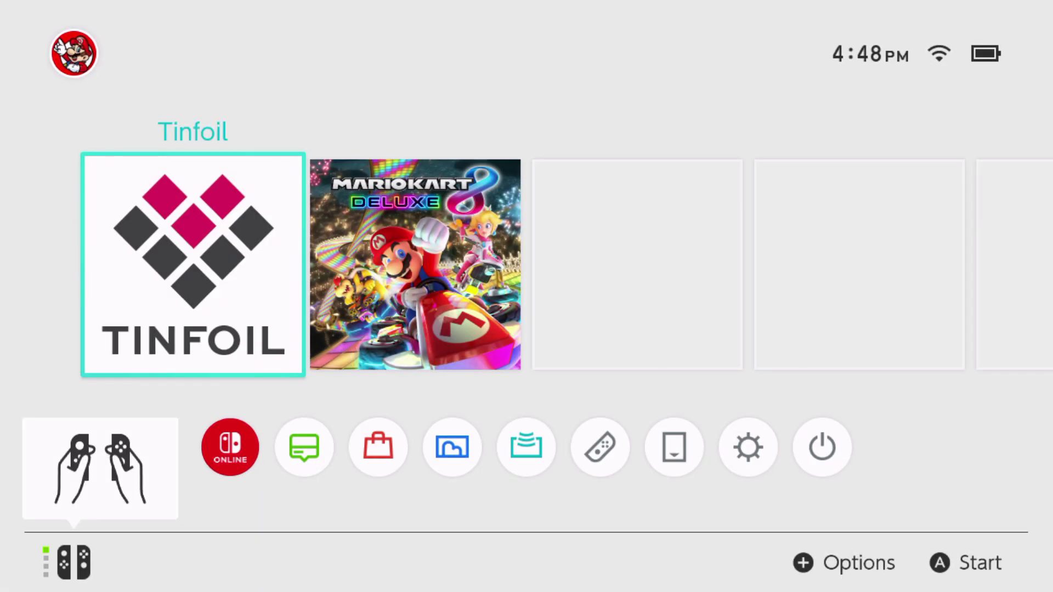
key(Down)
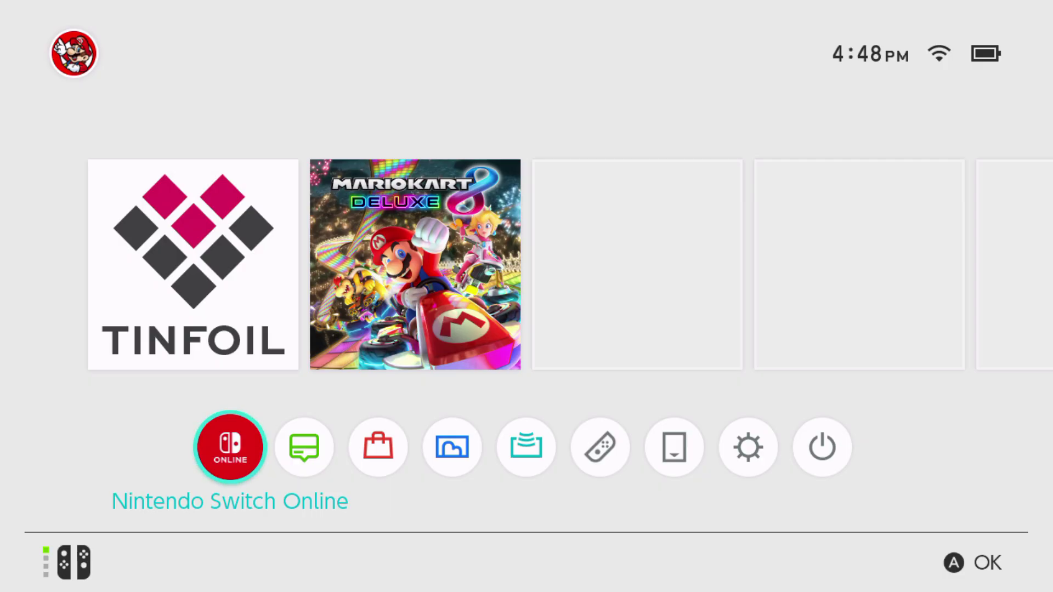
key(l+Down)
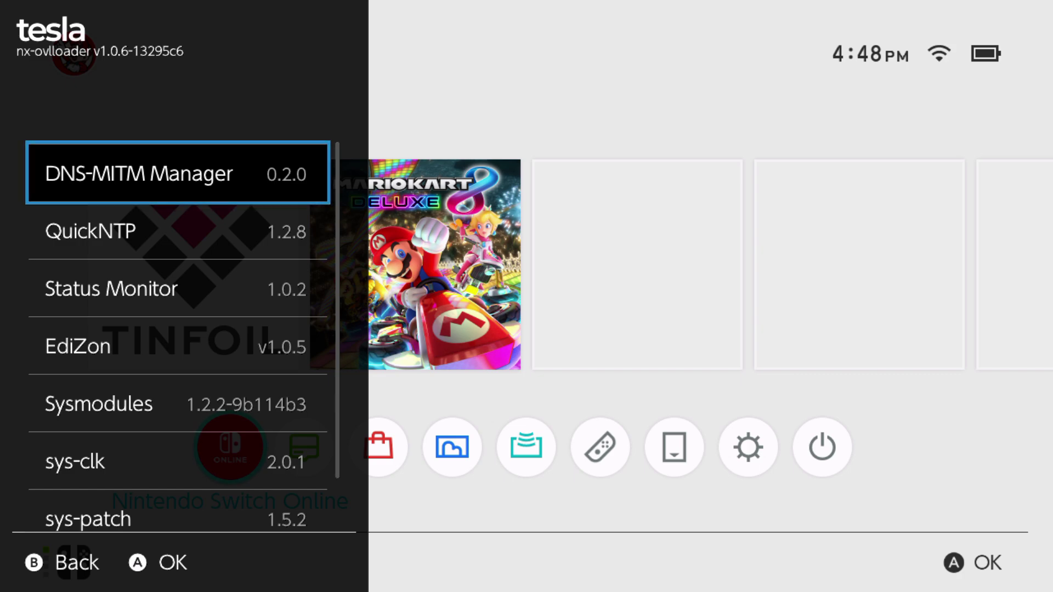
key(Down)
key(Down)
key(Down)
key(Down)
key(Down)
key(Down)
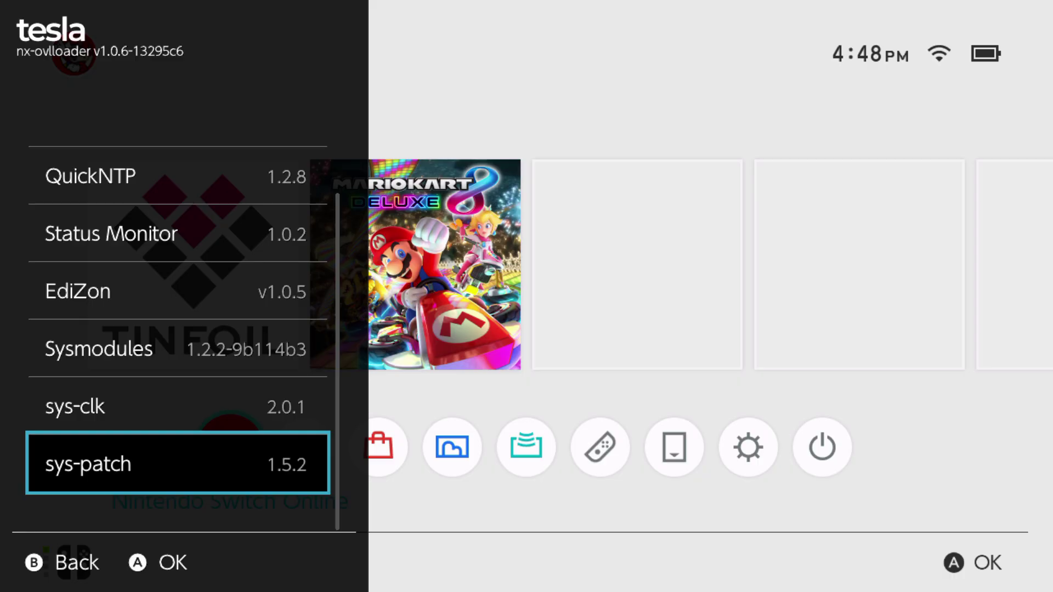
key(Up)
key(Up)
key(Up)
key(a)
key(a)
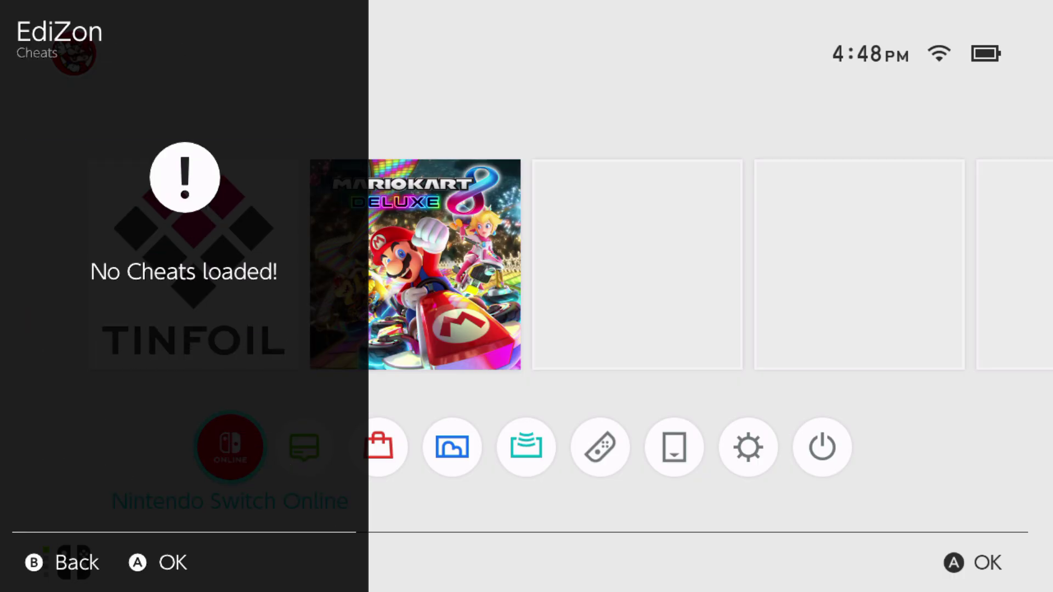
key(b)
key(b)
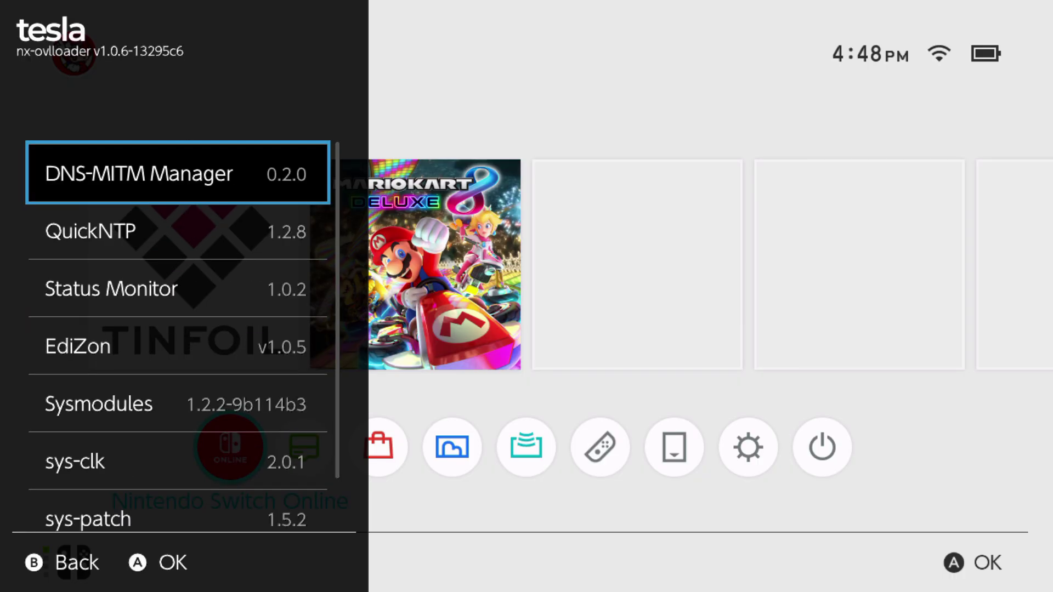
key(b)
key(Right)
key(Up)
key(Up)
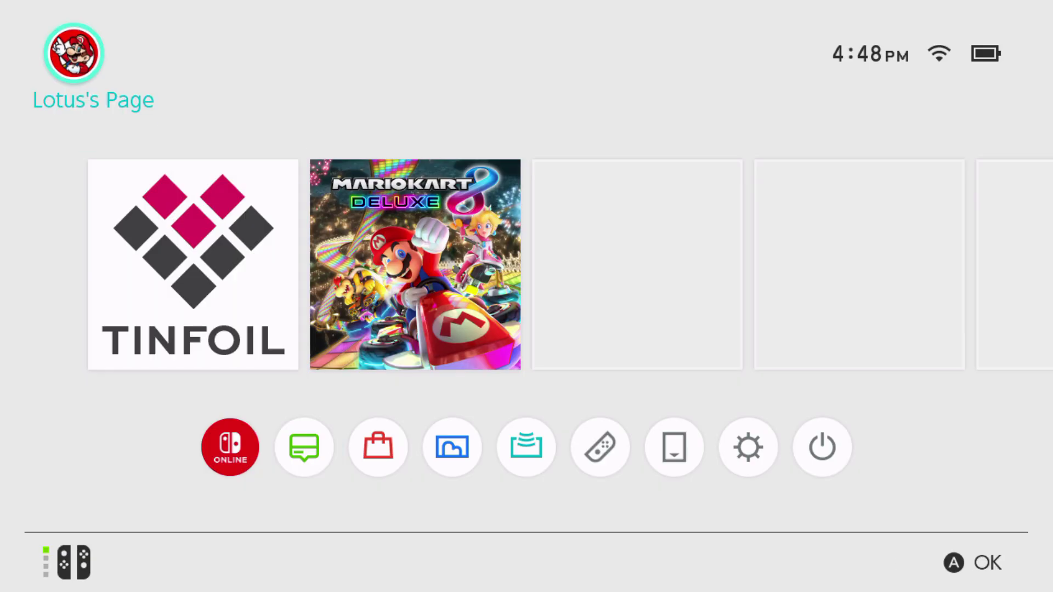
key(Down)
key(Right)
Launch Mario Kart 8 Deluxe and check EdiZon's Cheats page in the Tesla overlay
key(a)
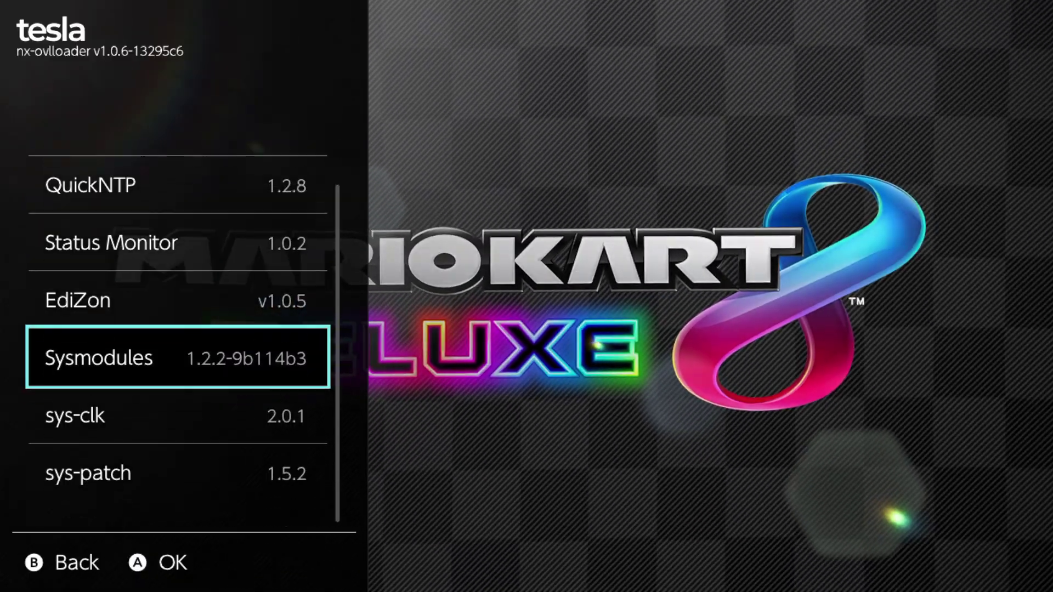
key(Up)
key(Return)
key(Down)
key(Up)
key(Return)
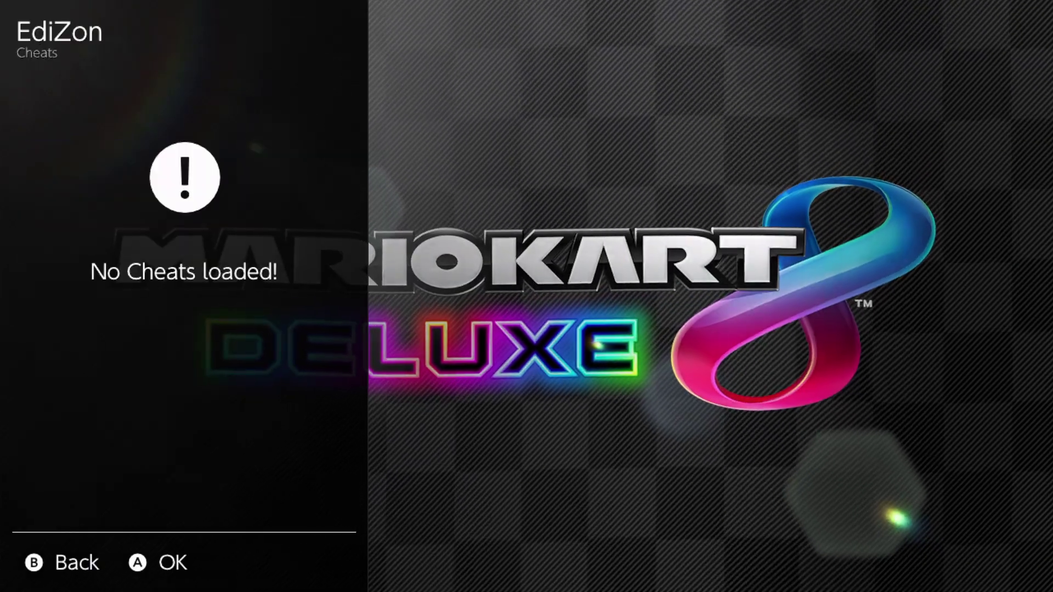
key(Escape)
key(Escape)
Return to HOME and close Mario Kart 8 Deluxe
key(Home)
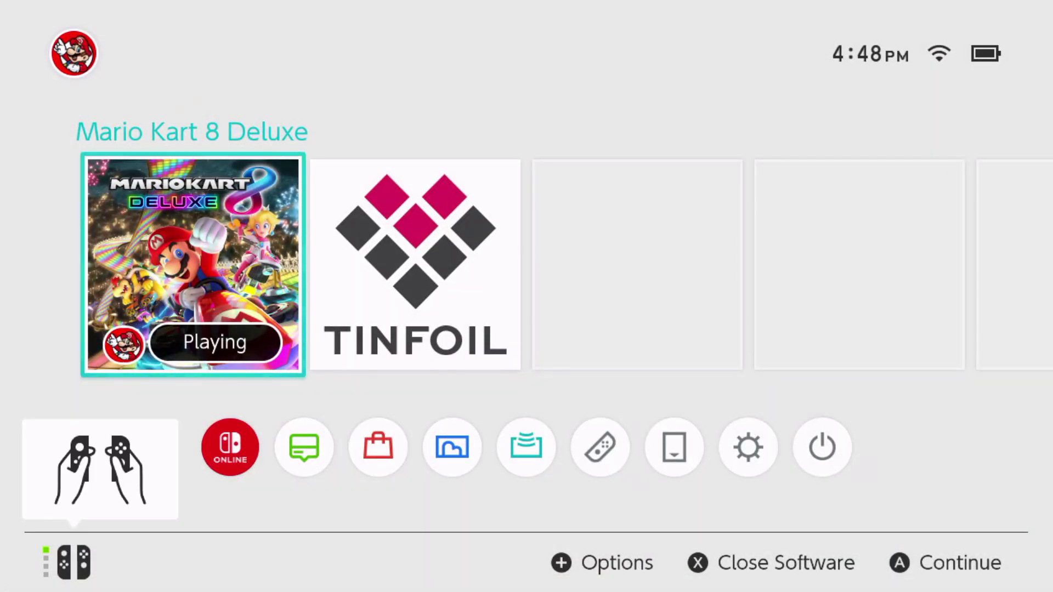
key(x)
key(Return)
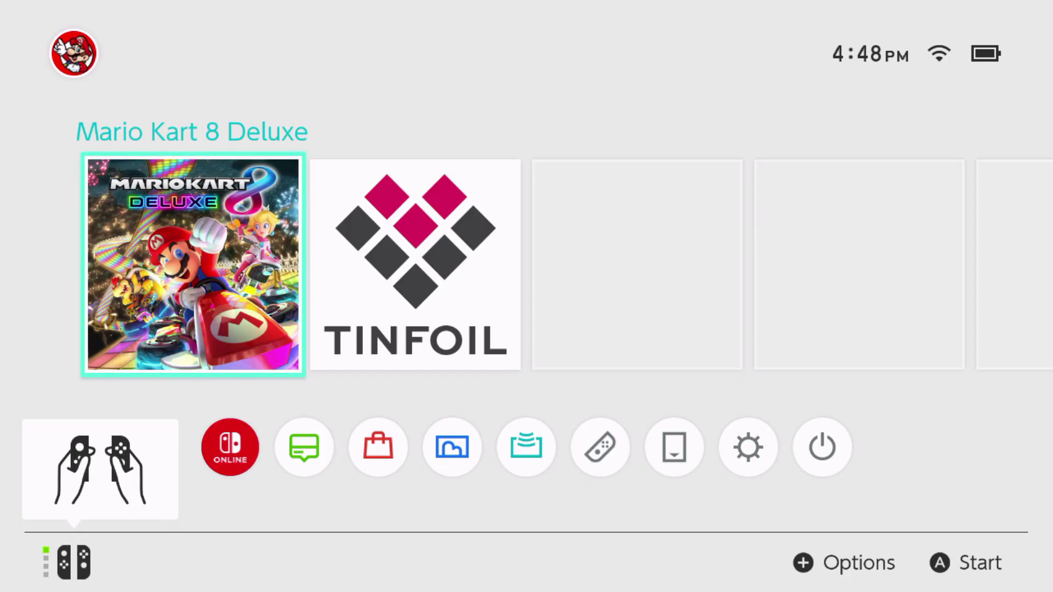